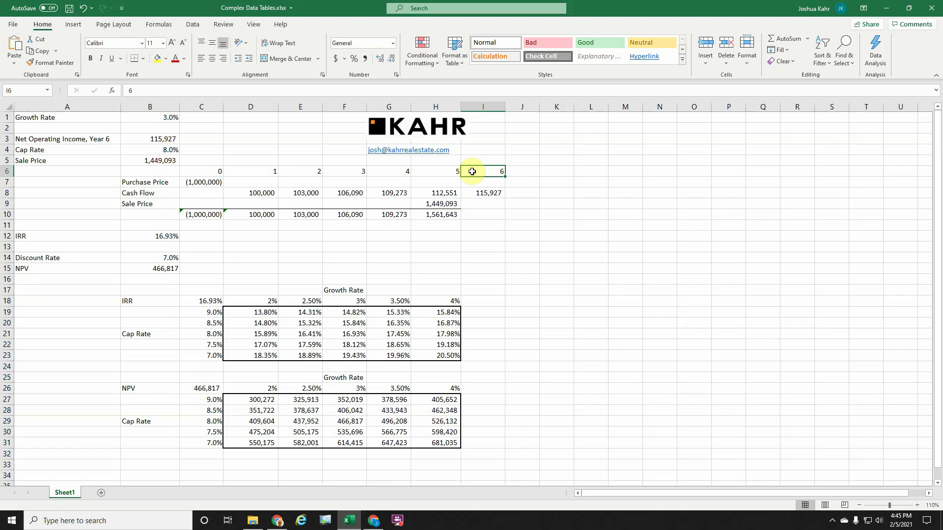
Walk through the model from the year row, purchase price and cash flows up to Growth Rate B1
{"action": "key", "text": "Left"}
{"action": "key", "text": "Left"}
{"action": "key", "text": "Left"}
{"action": "key", "text": "Left"}
{"action": "key", "text": "Left"}
{"action": "key", "text": "Left"}
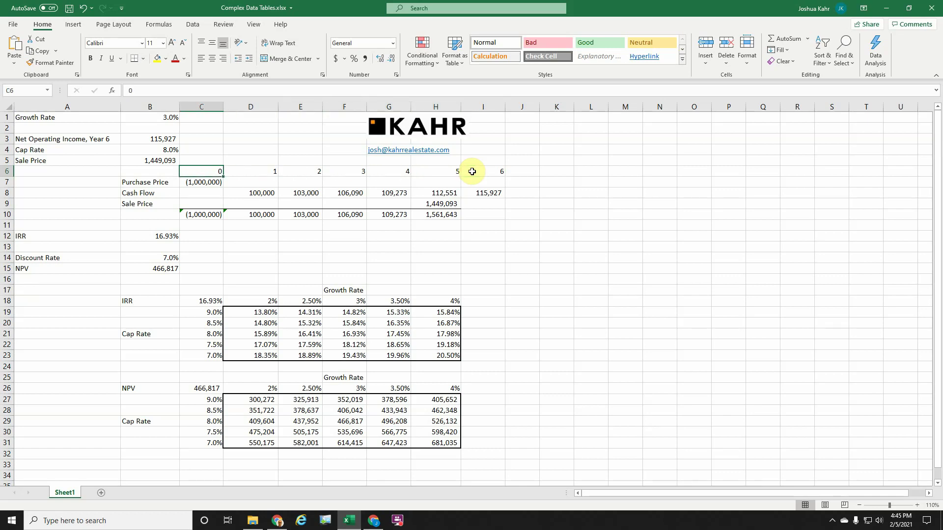
{"action": "key", "text": "Up"}
{"action": "key", "text": "Up"}
{"action": "key", "text": "Up"}
{"action": "key", "text": "Down"}
{"action": "key", "text": "Down"}
{"action": "key", "text": "Down"}
{"action": "key", "text": "Down"}
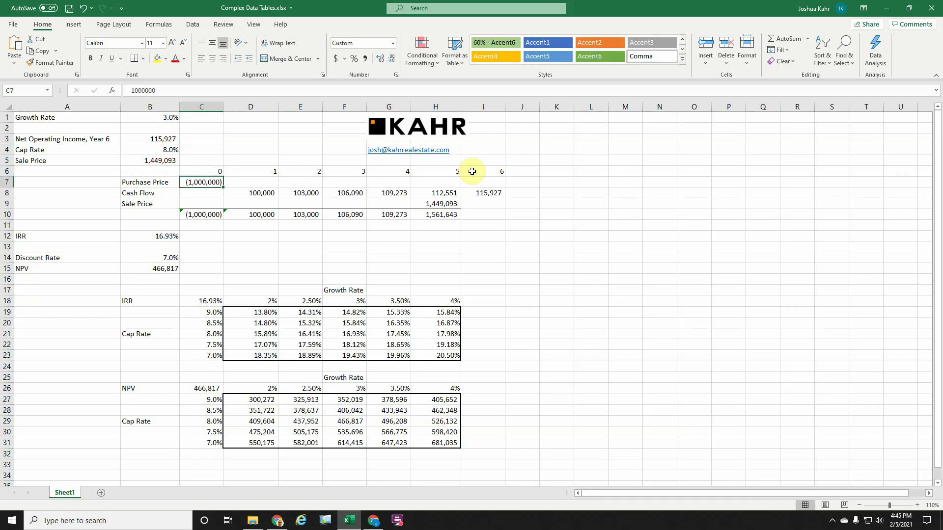
{"action": "key", "text": "Down"}
{"action": "key", "text": "Right"}
{"action": "key", "text": "Right"}
{"action": "key", "text": "Right"}
{"action": "key", "text": "Right"}
{"action": "key", "text": "Right"}
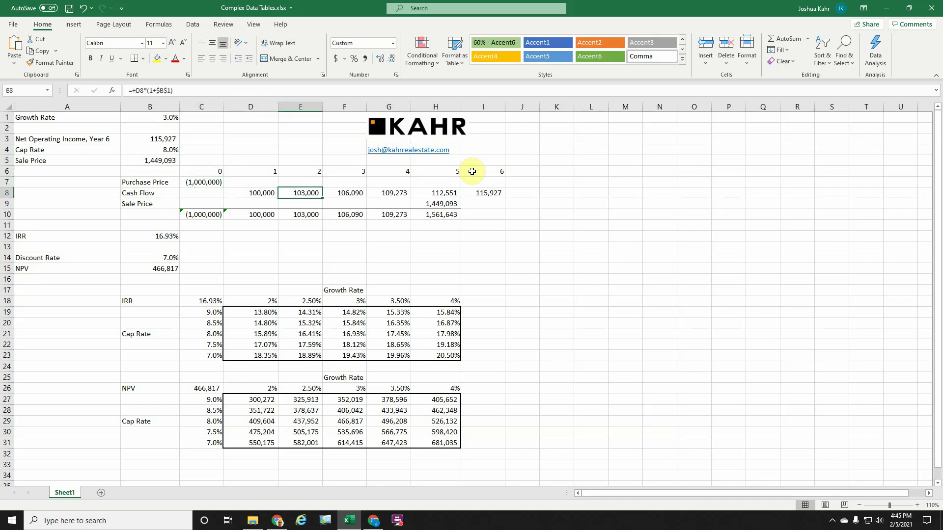
{"action": "key", "text": "Down"}
{"action": "key", "text": "Left"}
{"action": "key", "text": "Left"}
{"action": "key", "text": "Left"}
{"action": "key", "text": "Left"}
{"action": "key", "text": "Left"}
{"action": "key", "text": "Left"}
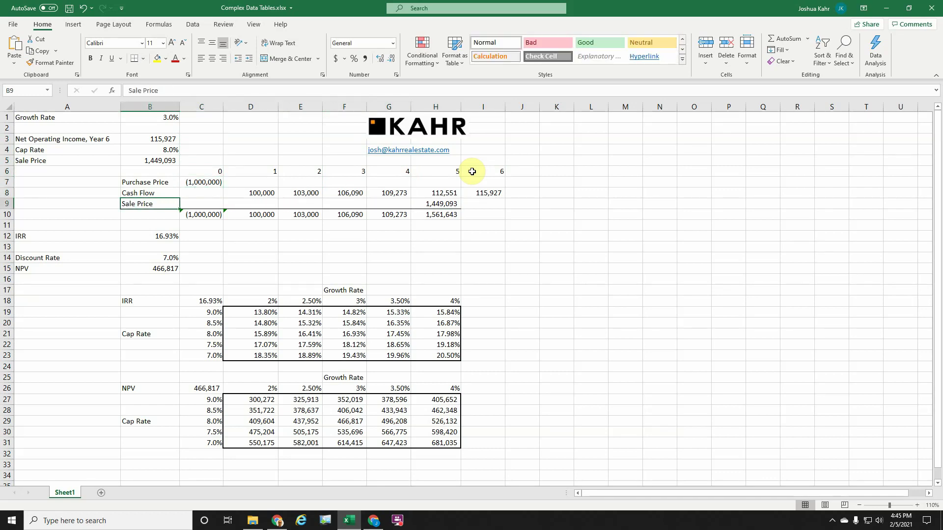
{"action": "key", "text": "Up"}
{"action": "key", "text": "Up"}
{"action": "key", "text": "Up"}
{"action": "key", "text": "Up"}
{"action": "key", "text": "Right"}
{"action": "key", "text": "Up"}
{"action": "key", "text": "Up"}
{"action": "key", "text": "Up"}
{"action": "key", "text": "Up"}
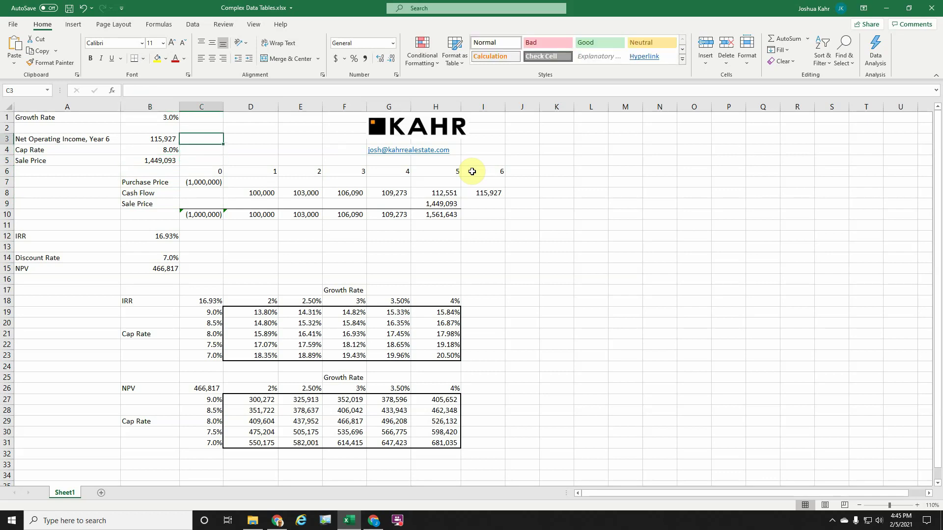
{"action": "key", "text": "shift+Left"}
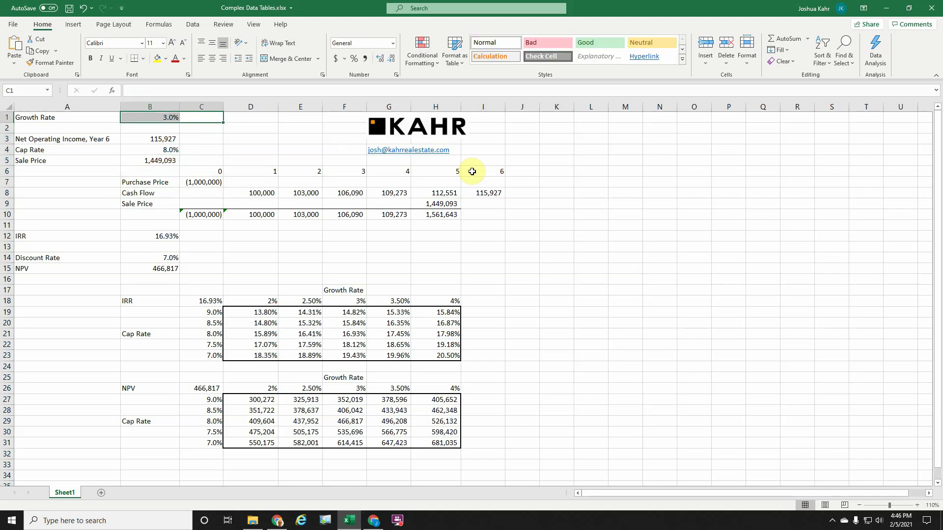
Inspect the G8 growing cash flow, B5 Sale Price, H9 sale link and C10 total formulas
{"action": "left_click", "coordinate": [384, 193]}
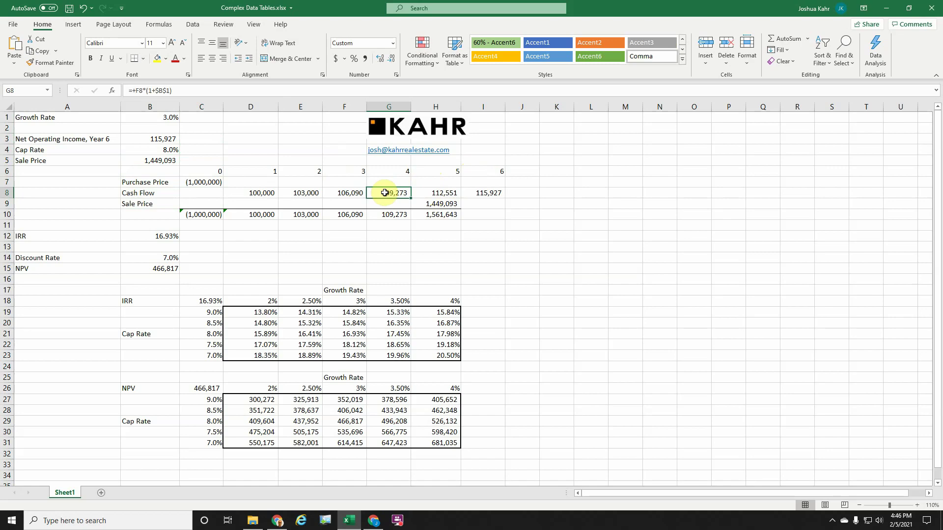
{"action": "key", "text": "F2"}
{"action": "left_click", "coordinate": [171, 150]}
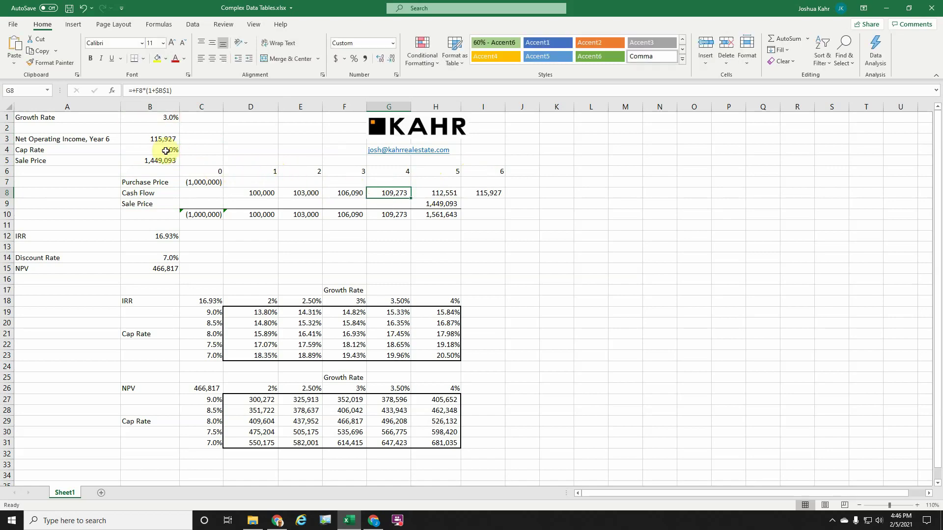
{"action": "left_click", "coordinate": [172, 161]}
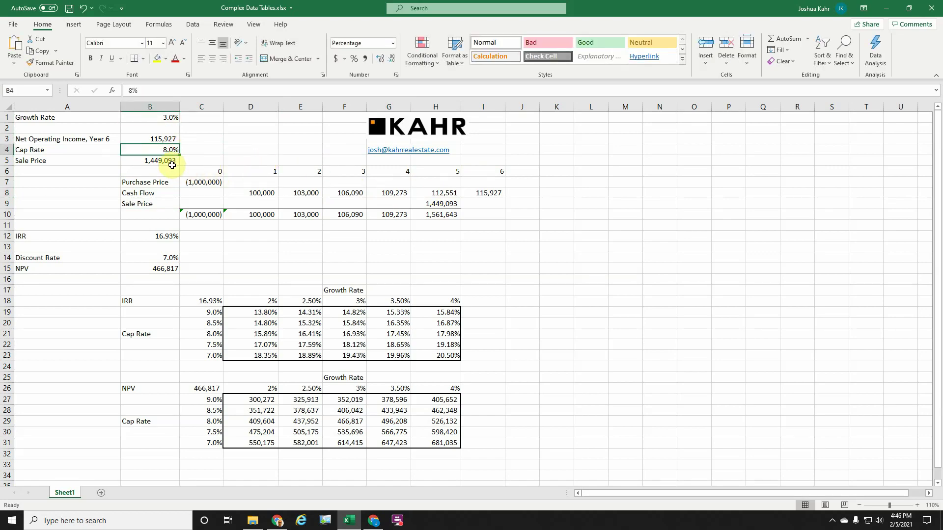
{"action": "key", "text": "F2"}
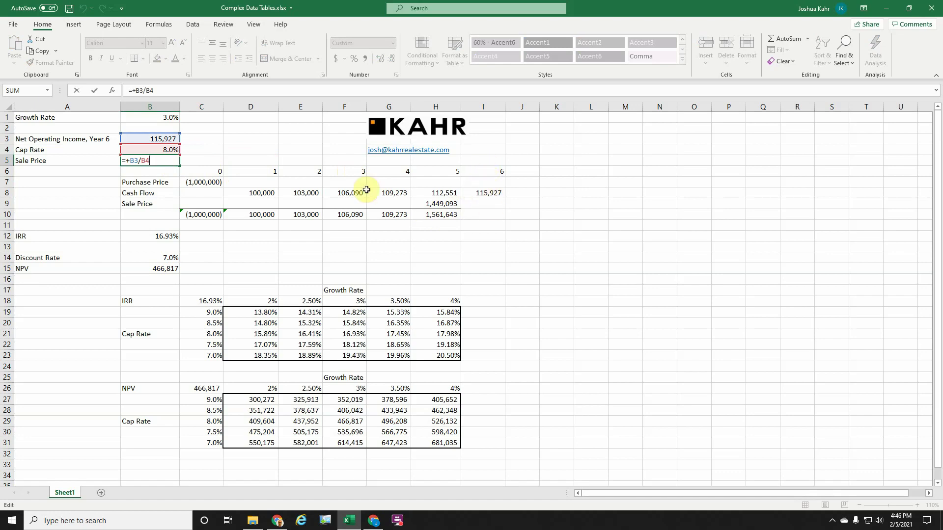
{"action": "key", "text": "Escape"}
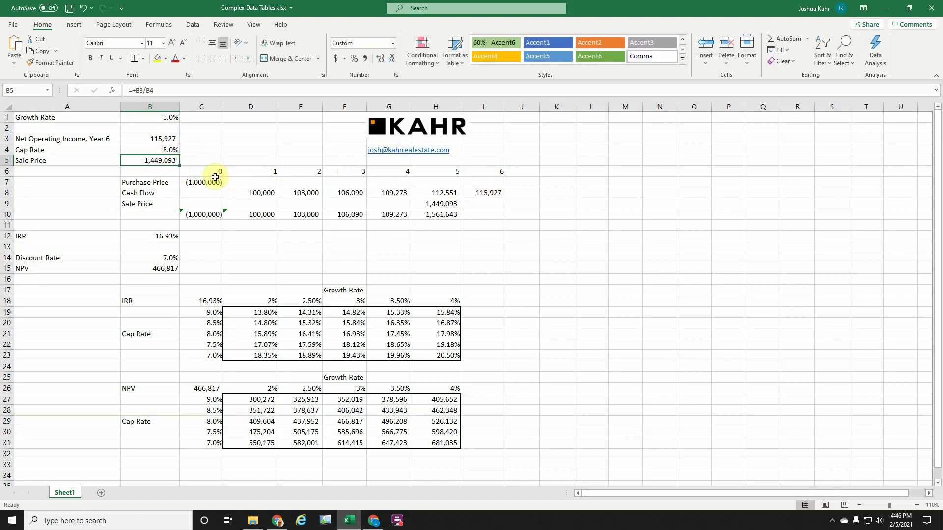
{"action": "left_click_drag", "start_coordinate": [206, 171], "coordinate": [426, 193]}
{"action": "left_click", "coordinate": [438, 205]}
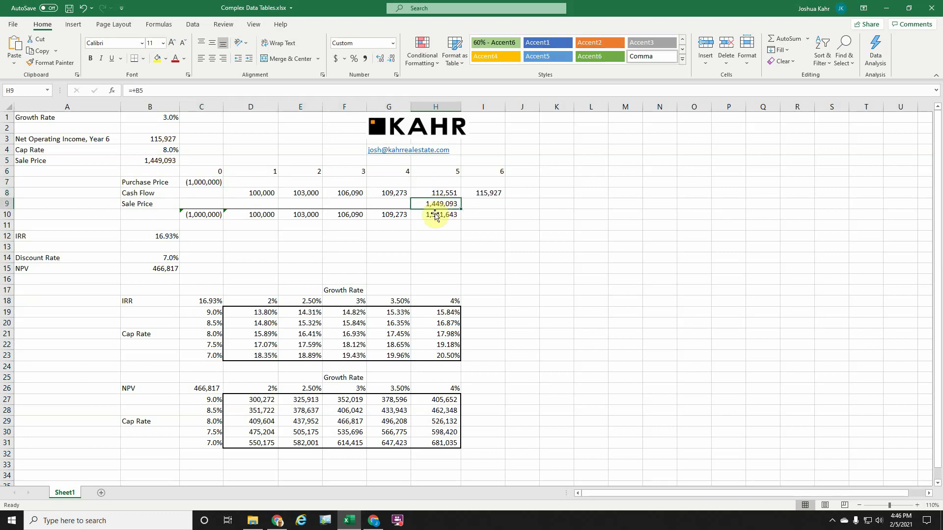
{"action": "left_click", "coordinate": [201, 215]}
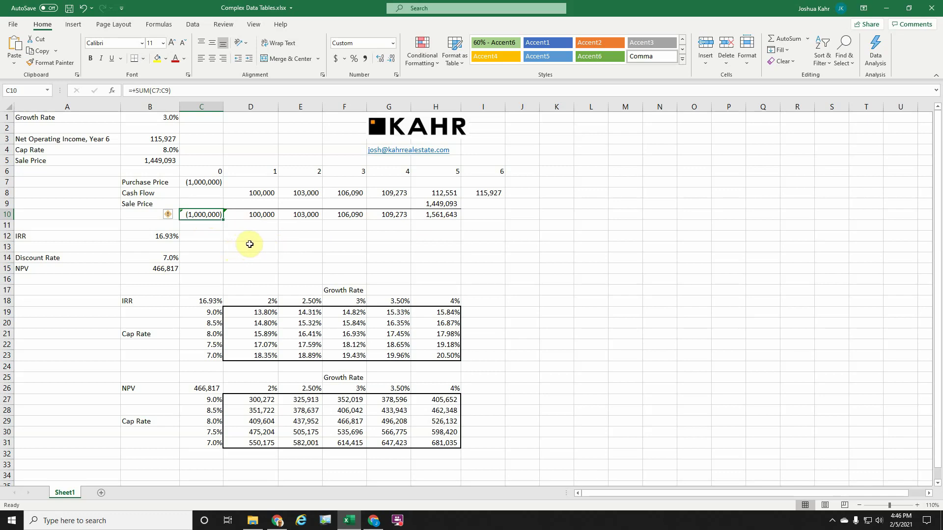
Review the IRR formula in B12, the NPV formula in B15 and the IRR table's TABLE formula, then show the Data tab
{"action": "left_click", "coordinate": [164, 235]}
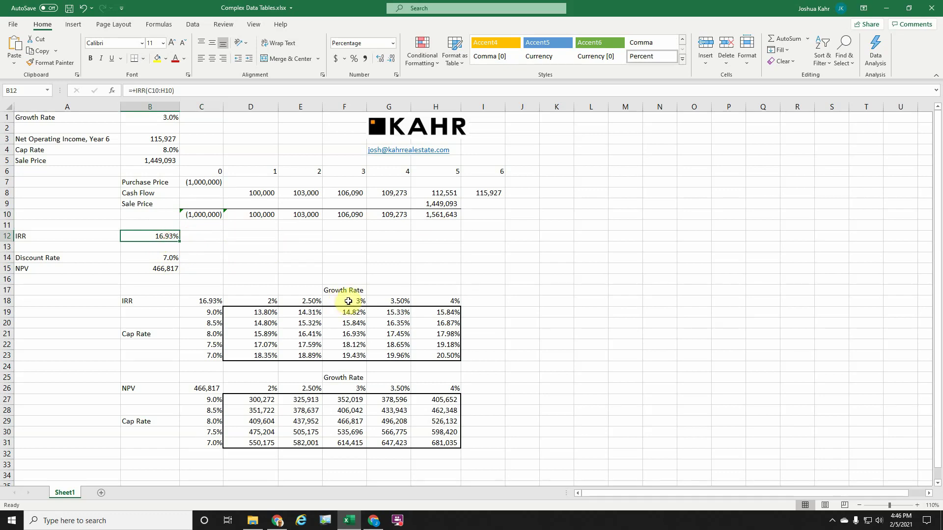
{"action": "key", "text": "F2"}
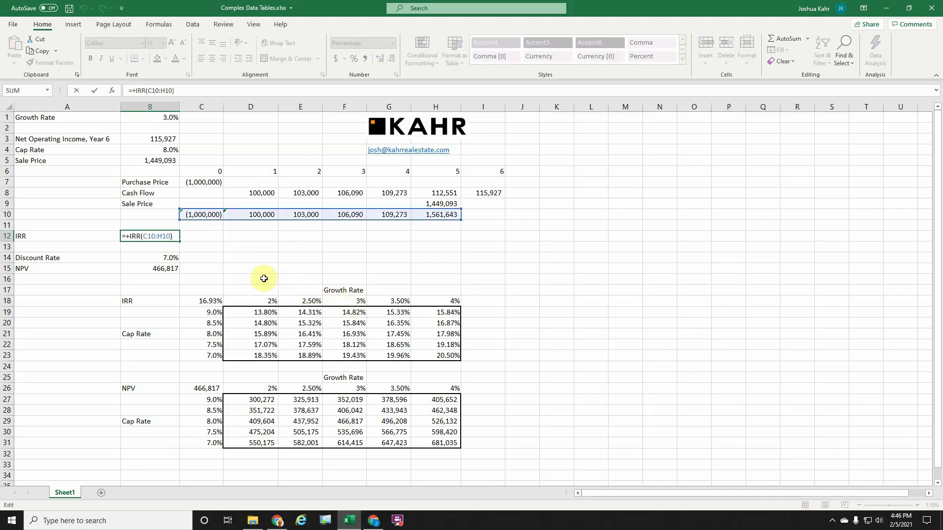
{"action": "key", "text": "Escape"}
{"action": "left_click", "coordinate": [168, 269]}
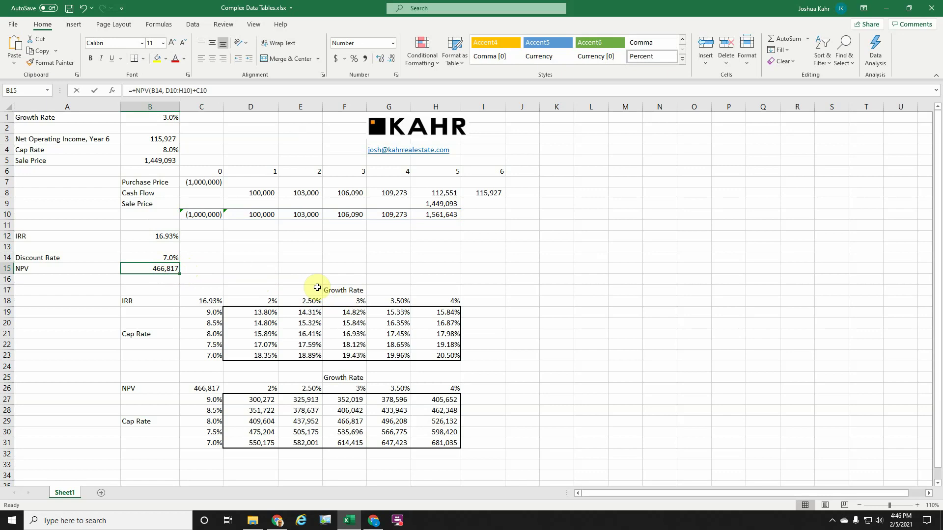
{"action": "key", "text": "F2"}
{"action": "key", "text": "Escape"}
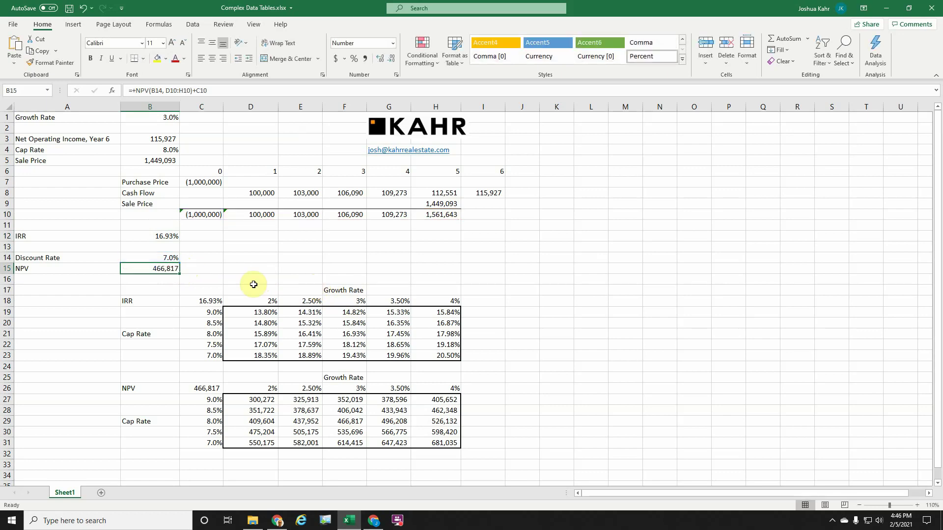
{"action": "left_click", "coordinate": [169, 268]}
{"action": "left_click", "coordinate": [382, 258]}
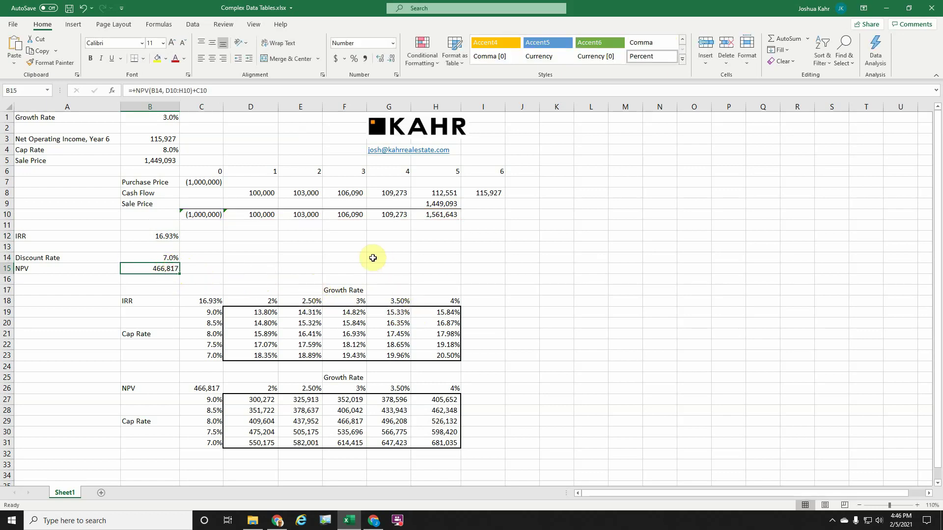
{"action": "left_click", "coordinate": [308, 326]}
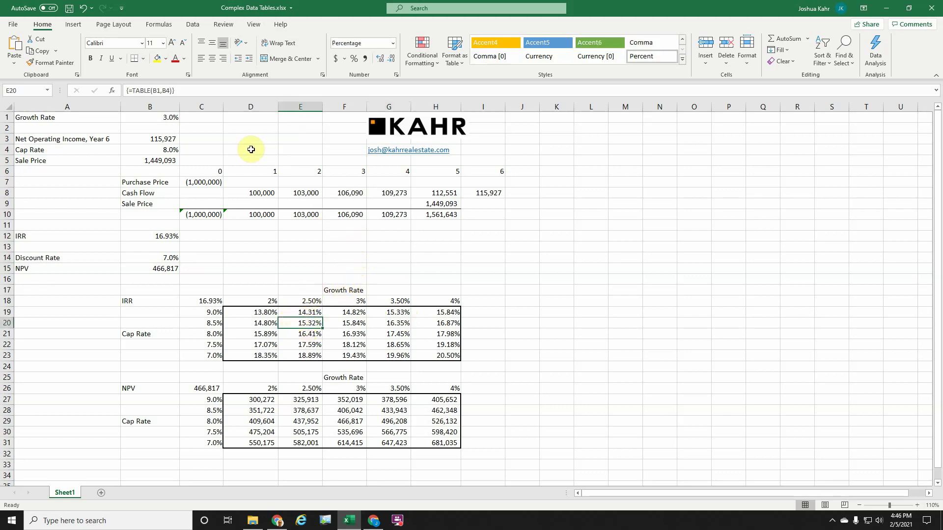
{"action": "left_click", "coordinate": [194, 27]}
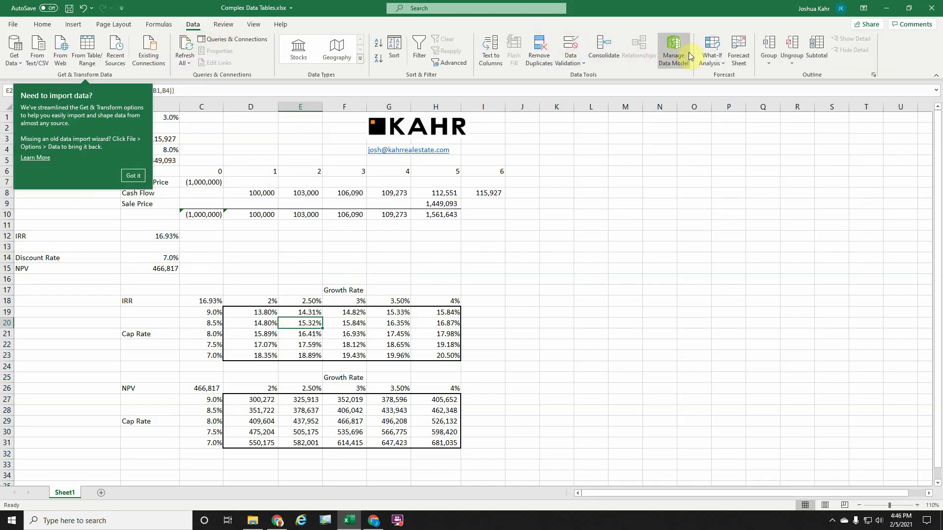
{"action": "left_click", "coordinate": [705, 58]}
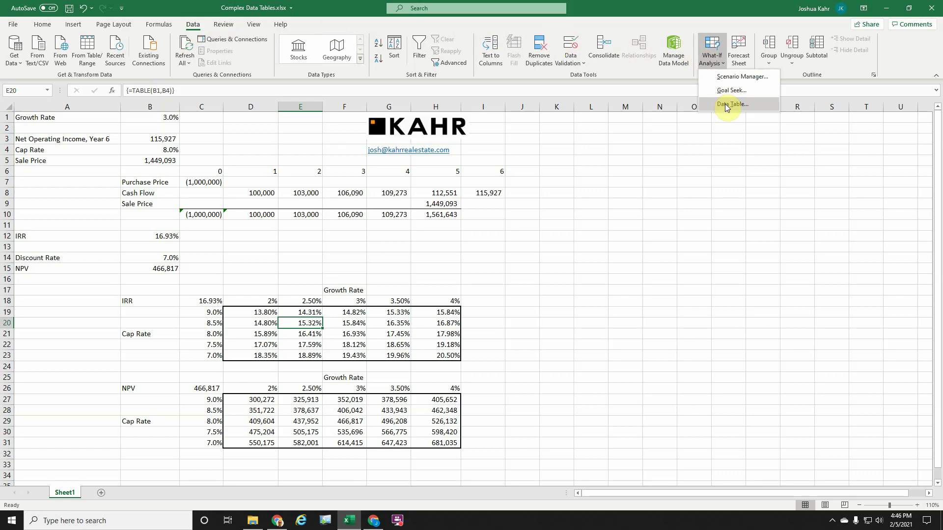
{"action": "left_click", "coordinate": [582, 172]}
{"action": "left_click", "coordinate": [344, 247]}
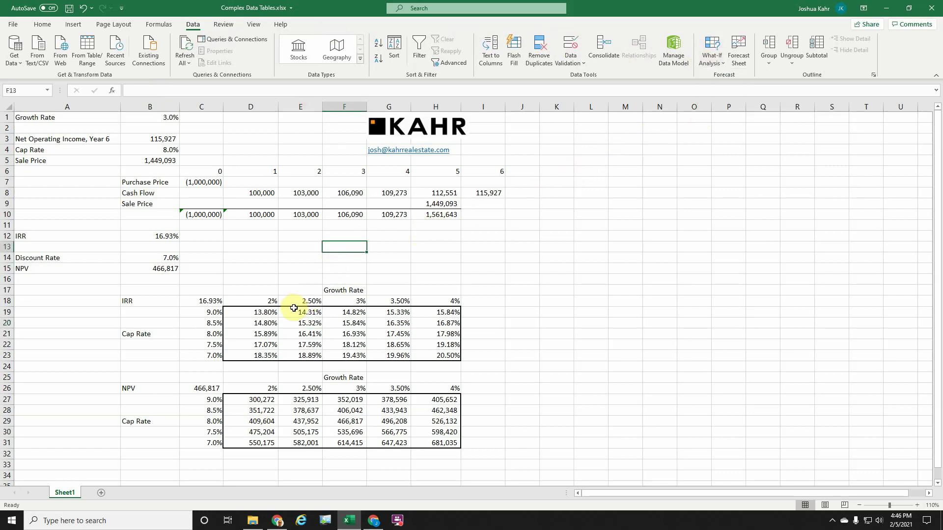
{"action": "left_click_drag", "start_coordinate": [207, 313], "coordinate": [214, 359]}
{"action": "left_click_drag", "start_coordinate": [269, 300], "coordinate": [426, 297]}
{"action": "left_click", "coordinate": [213, 300]}
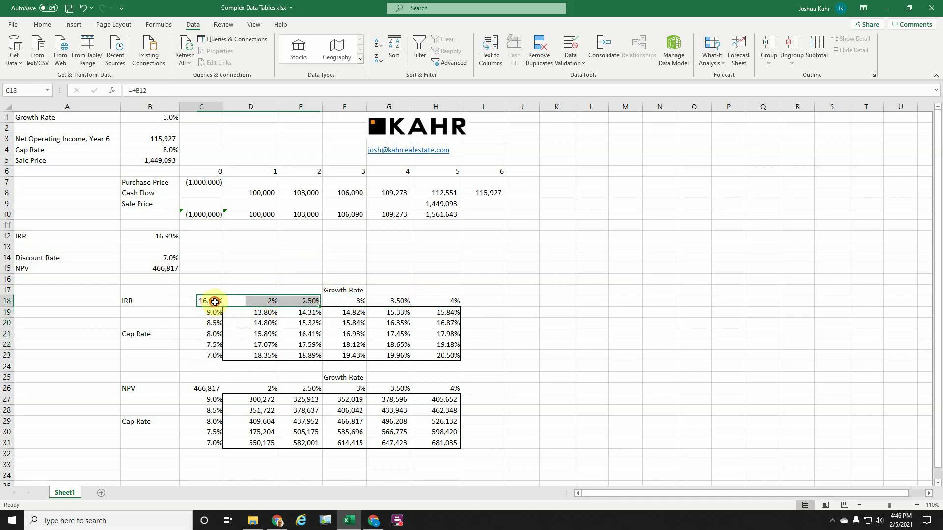
{"action": "key", "text": "F2"}
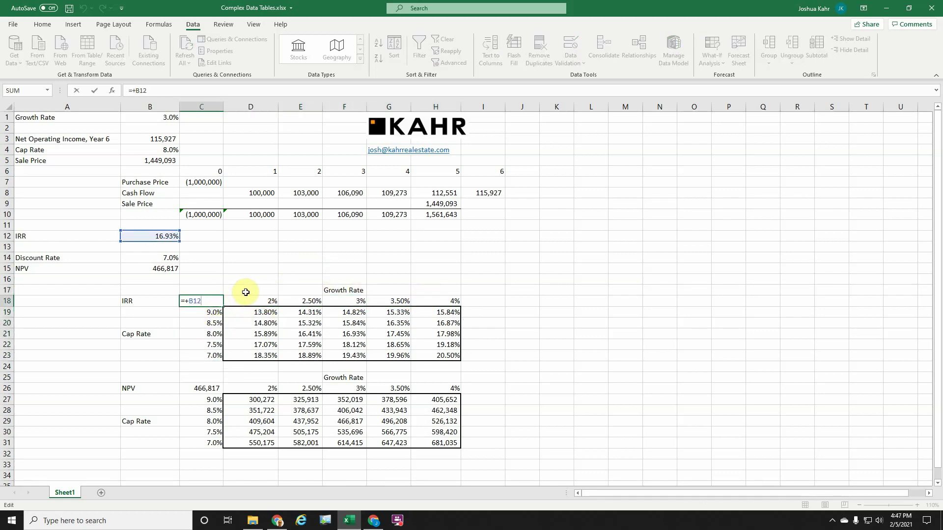
{"action": "left_click_drag", "start_coordinate": [216, 313], "coordinate": [217, 356]}
{"action": "left_click_drag", "start_coordinate": [248, 301], "coordinate": [435, 300]}
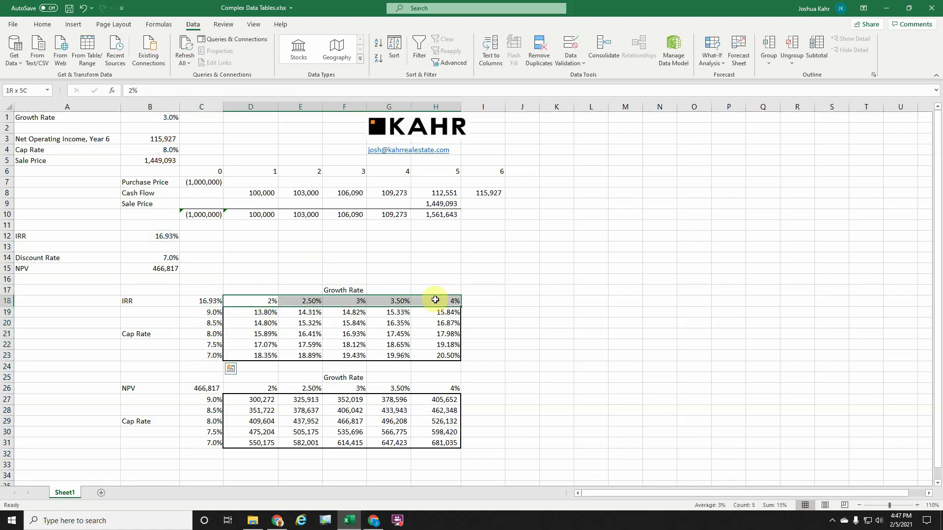
{"action": "left_click_drag", "start_coordinate": [256, 312], "coordinate": [422, 357]}
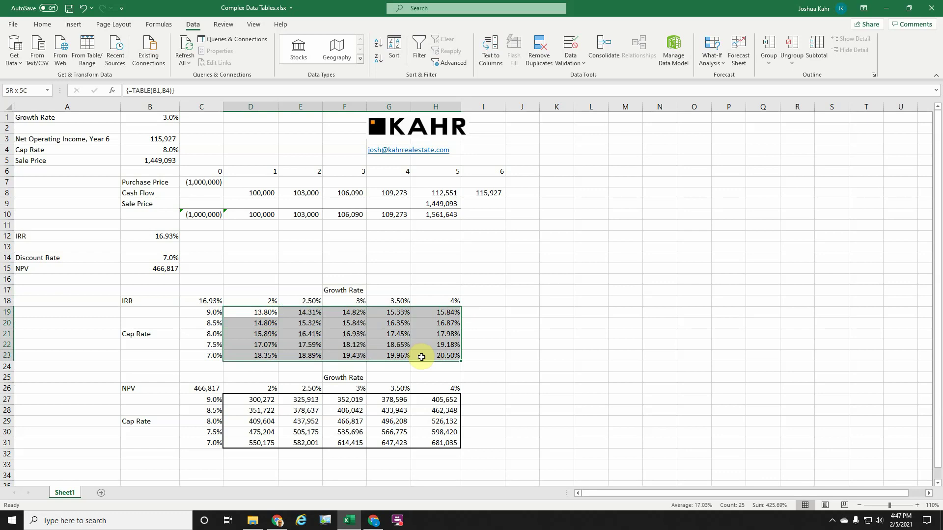
{"action": "left_click", "coordinate": [209, 389]}
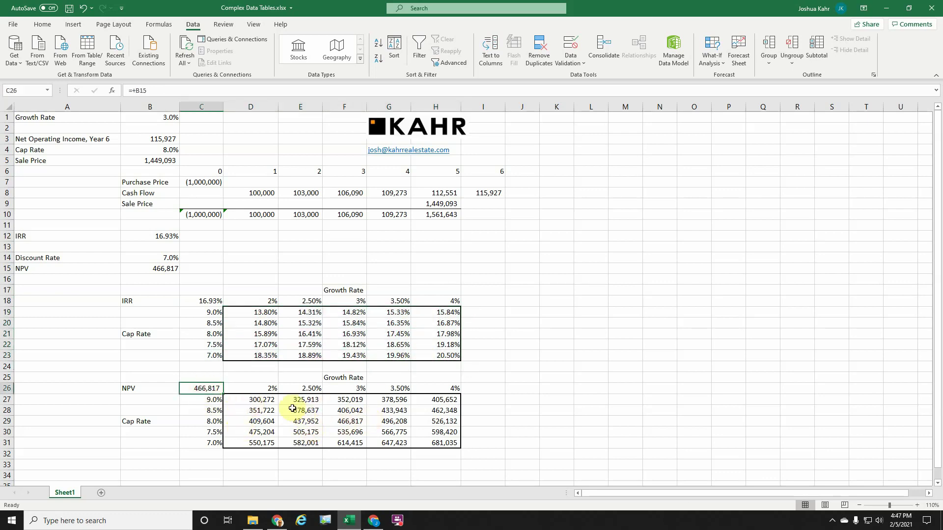
{"action": "left_click_drag", "start_coordinate": [268, 389], "coordinate": [442, 387]}
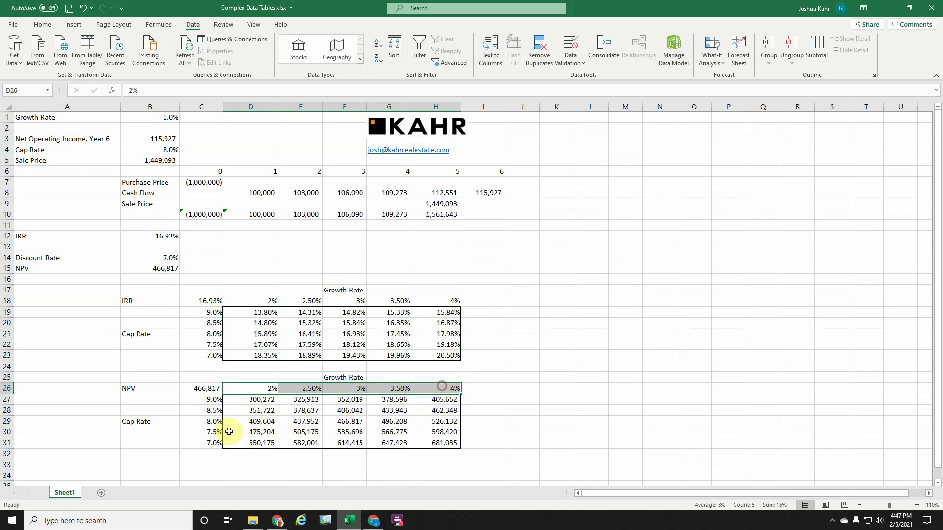
{"action": "left_click_drag", "start_coordinate": [211, 399], "coordinate": [210, 442]}
{"action": "left_click_drag", "start_coordinate": [295, 411], "coordinate": [401, 432]}
{"action": "left_click", "coordinate": [400, 257]}
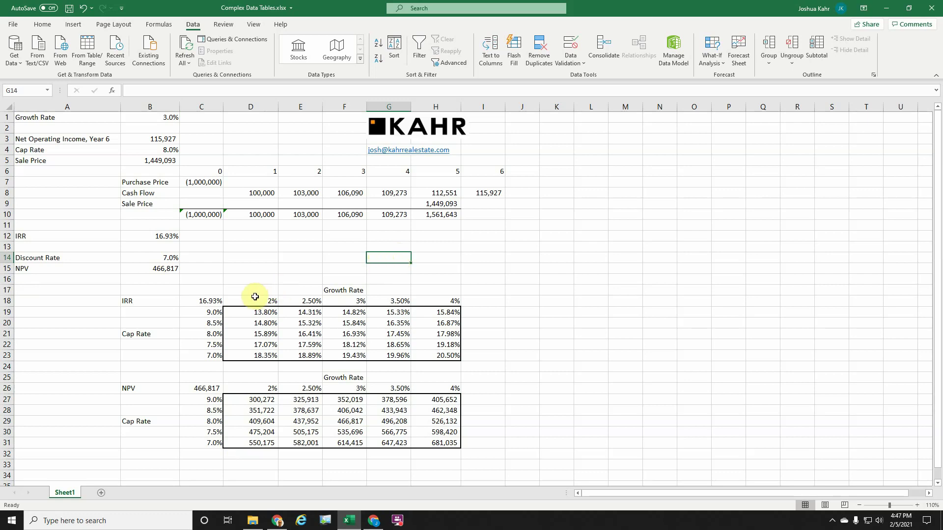
Inspect the IRR and NPV tables' corner formulas and the IRR grid's TABLE formula
{"action": "left_click", "coordinate": [215, 301]}
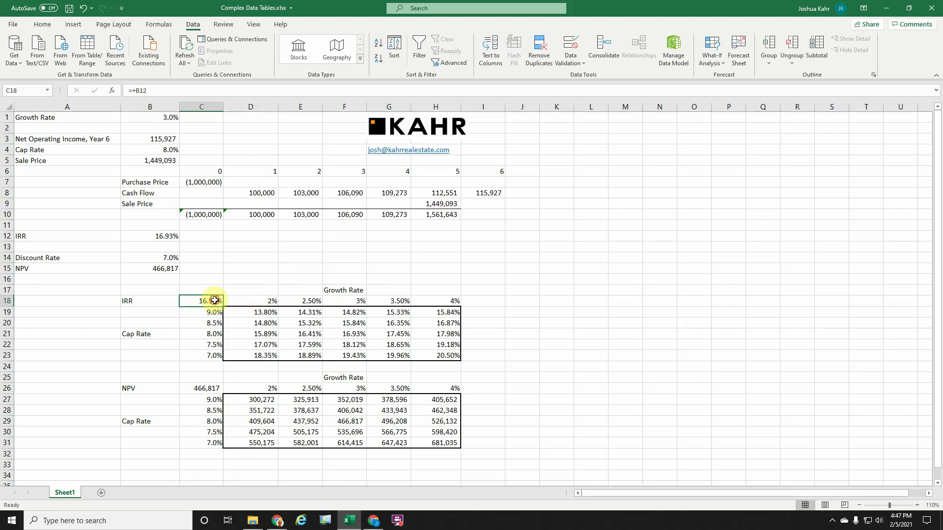
{"action": "left_click", "coordinate": [196, 387]}
{"action": "left_click", "coordinate": [210, 301]}
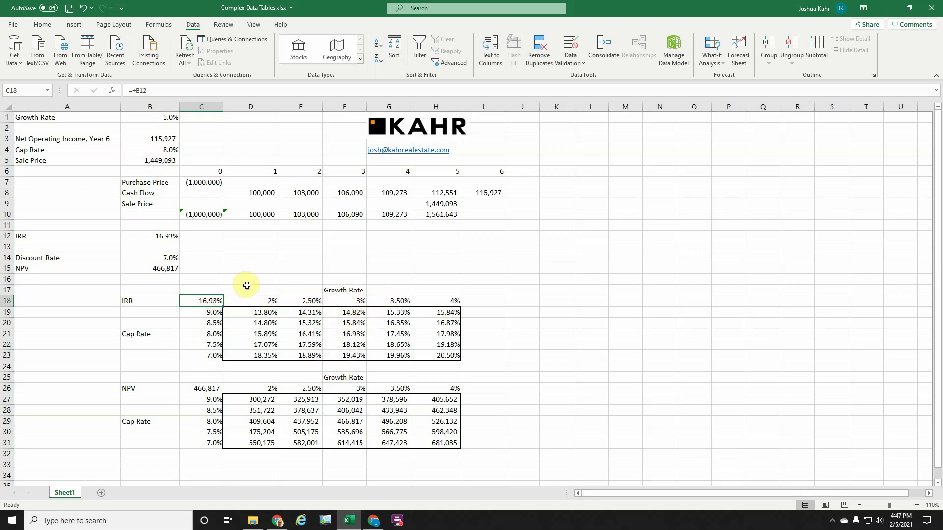
{"action": "left_click", "coordinate": [262, 320]}
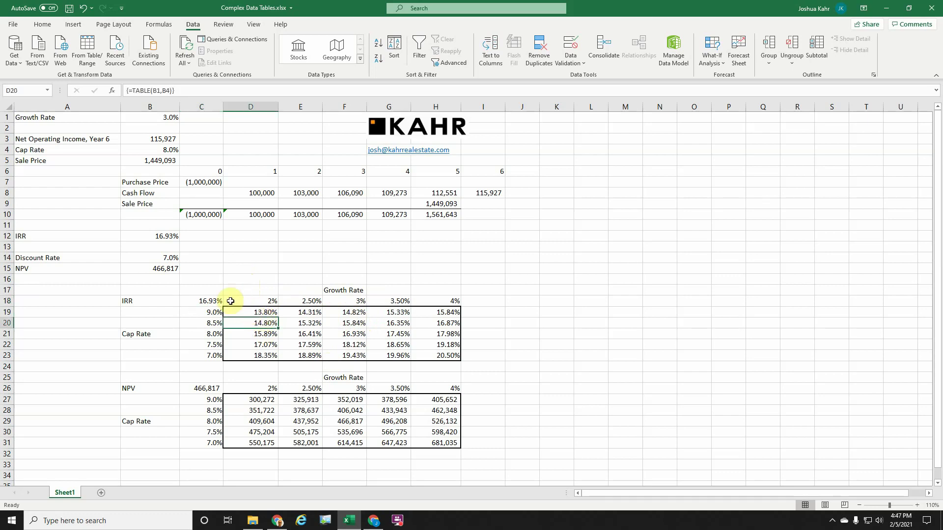
{"action": "left_click", "coordinate": [210, 303]}
{"action": "key", "text": "F2"}
{"action": "key", "text": "Escape"}
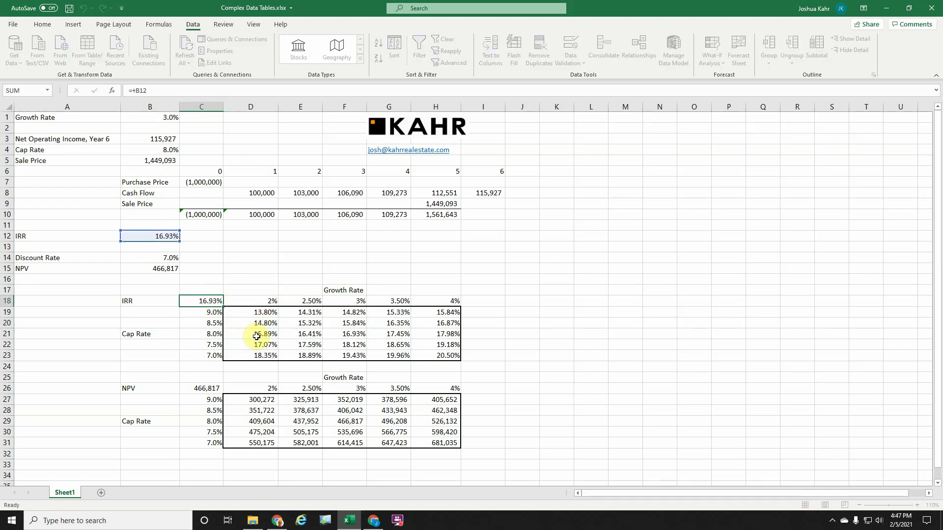
Check another IRR grid result and zoom the sheet in to 140%
{"action": "left_click", "coordinate": [256, 335]}
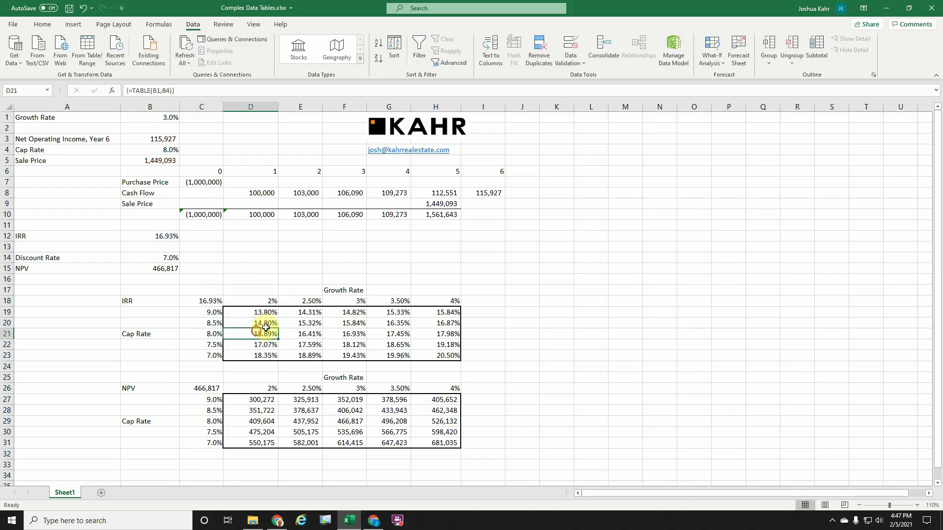
{"action": "left_click", "coordinate": [917, 506]}
{"action": "left_click", "coordinate": [917, 505]}
{"action": "left_click", "coordinate": [917, 505]}
{"action": "scroll", "coordinate": [684, 414], "scroll_direction": "down", "scroll_amount": 1}
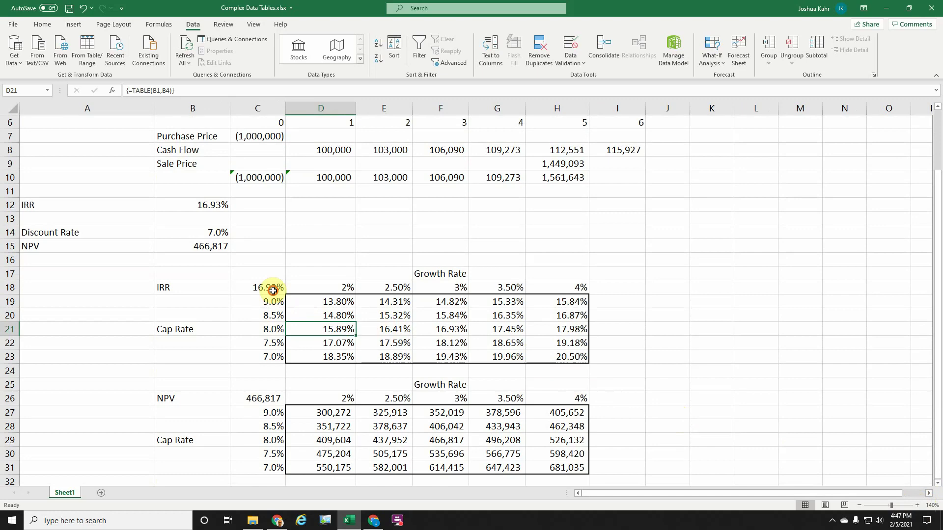
{"action": "left_click", "coordinate": [269, 288]}
{"action": "type", "text": "=+"}
{"action": "left_click", "coordinate": [179, 206]}
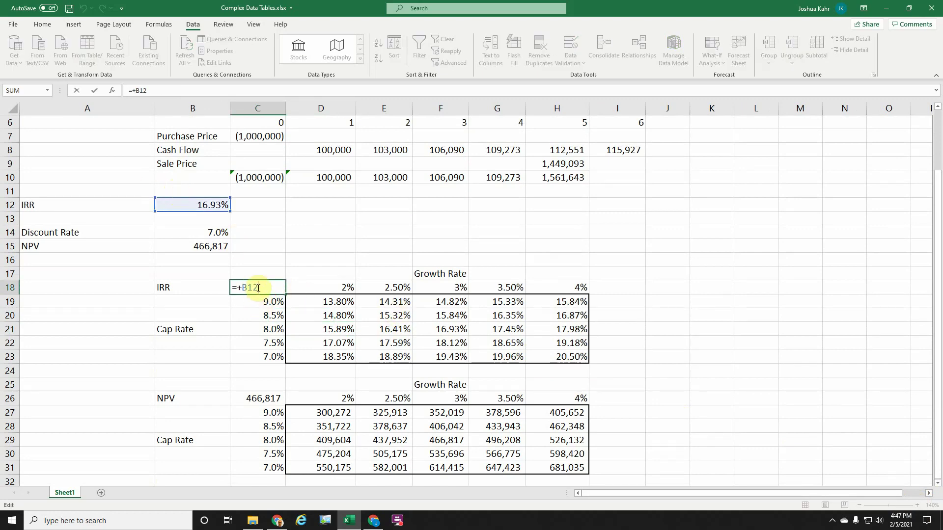
{"action": "key", "text": "ctrl+Return"}
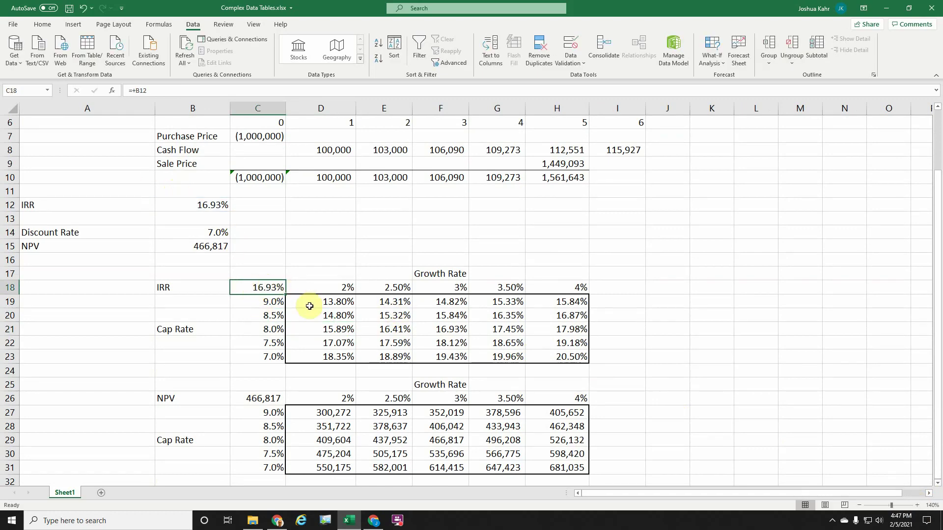
{"action": "type", "text": "apple"}
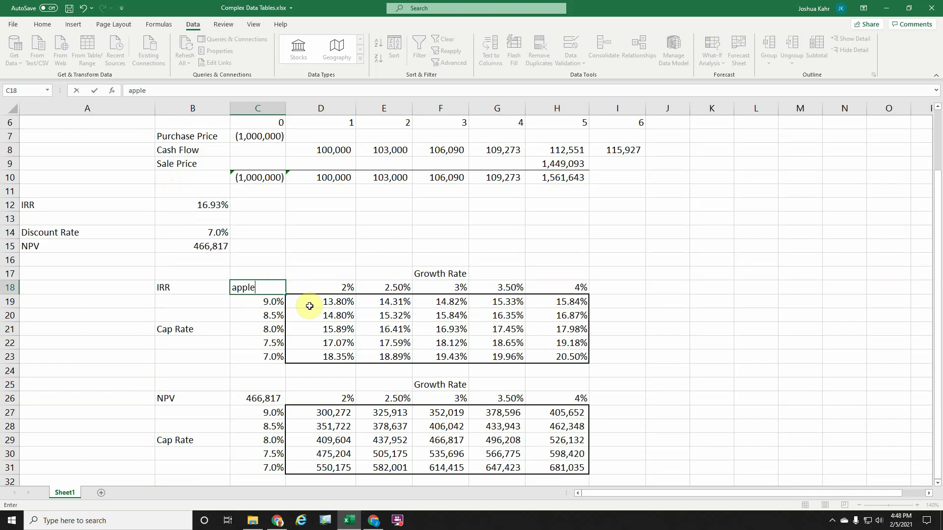
{"action": "key", "text": "Return"}
{"action": "key", "text": "Up"}
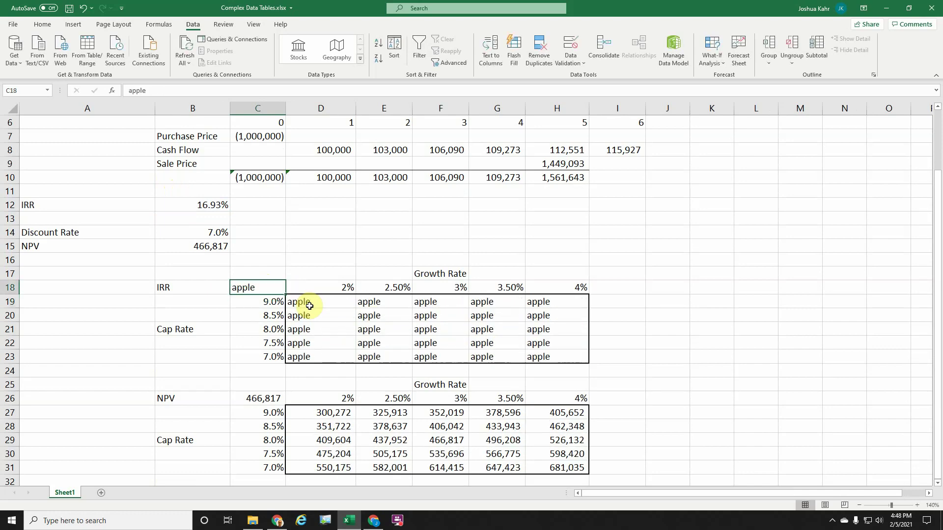
{"action": "type", "text": "pe"}
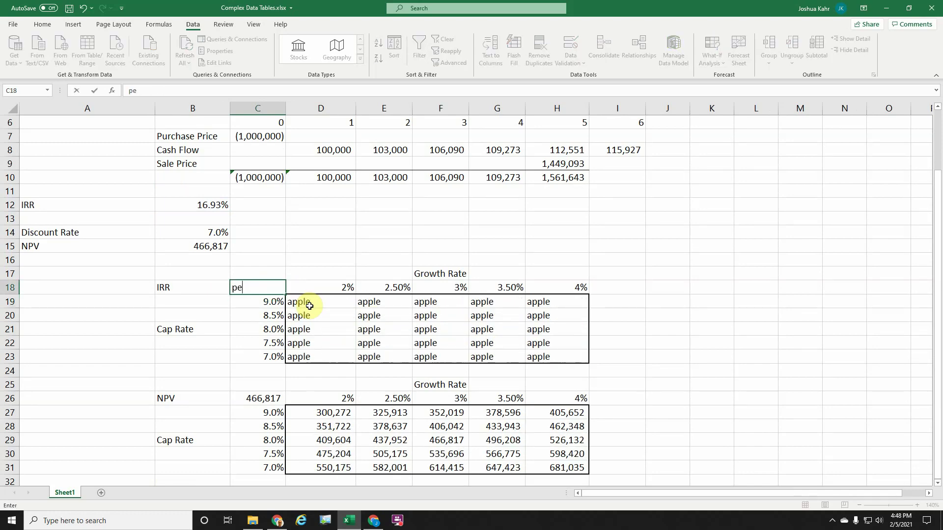
{"action": "type", "text": "ar"}
{"action": "key", "text": "Return"}
{"action": "key", "text": "Up"}
{"action": "type", "text": "+"}
{"action": "key", "text": "Up"}
{"action": "key", "text": "Up"}
{"action": "key", "text": "Up"}
{"action": "key", "text": "Up"}
{"action": "key", "text": "Up"}
{"action": "key", "text": "Up"}
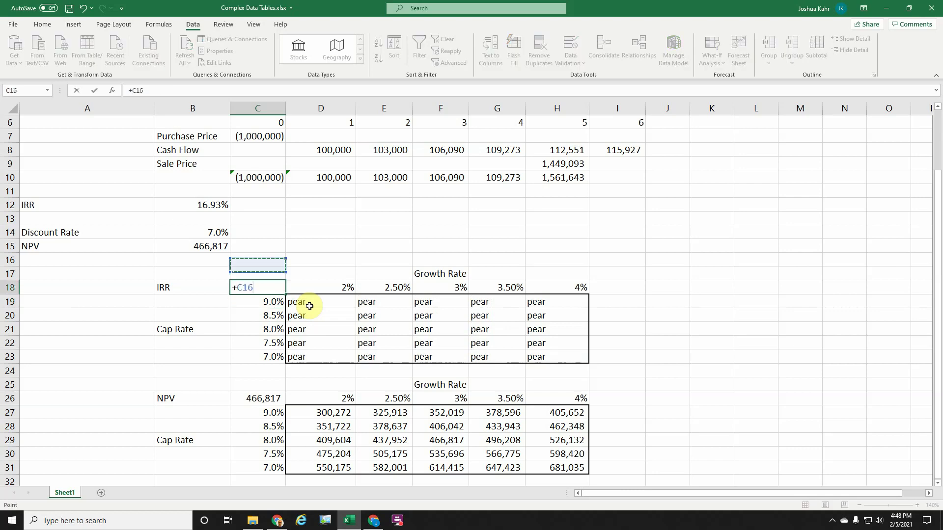
{"action": "key", "text": "Left"}
{"action": "key", "text": "Return"}
{"action": "key", "text": "Up"}
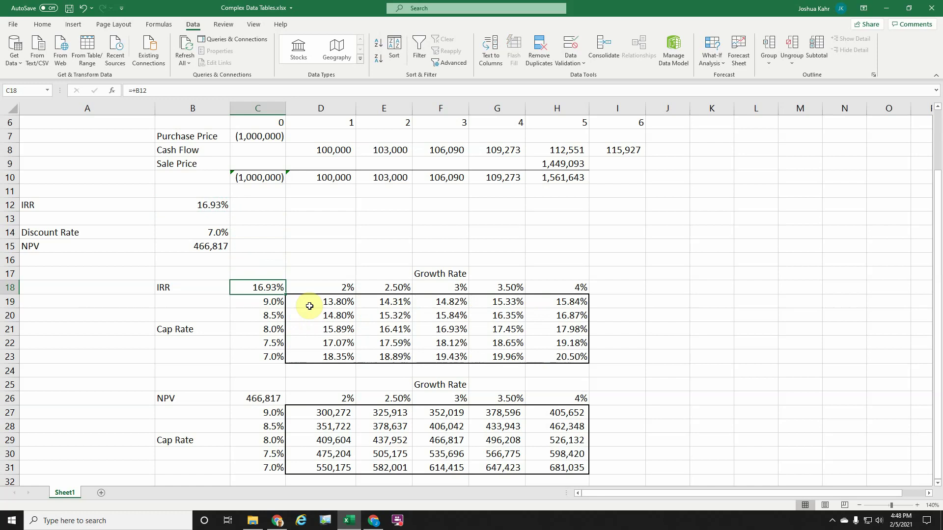
{"action": "key", "text": "Up"}
{"action": "key", "text": "Up"}
{"action": "key", "text": "Up"}
{"action": "key", "text": "Up"}
{"action": "key", "text": "Up"}
{"action": "key", "text": "Up"}
Enter the label 'Control' in D14 and the value 1 in E14
{"action": "key", "text": "Right"}
{"action": "key", "text": "Down"}
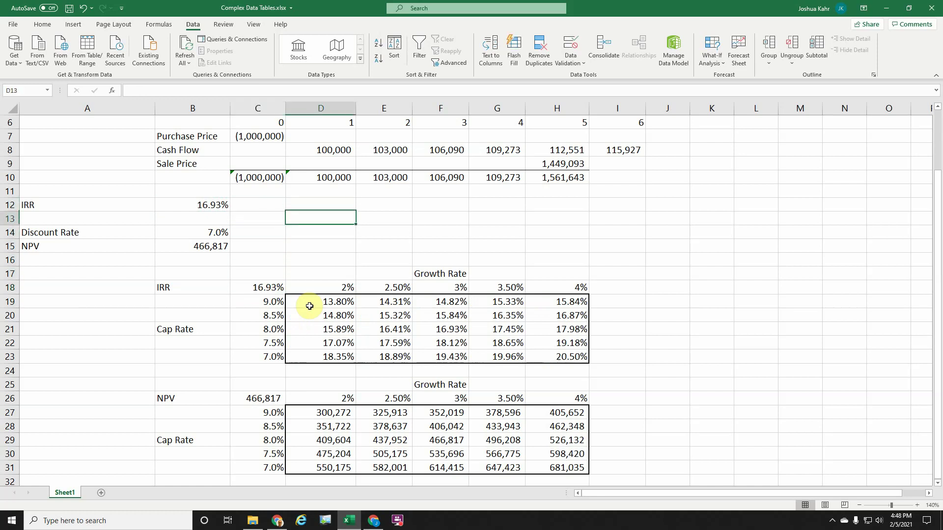
{"action": "key", "text": "Down"}
{"action": "type", "text": "Control"}
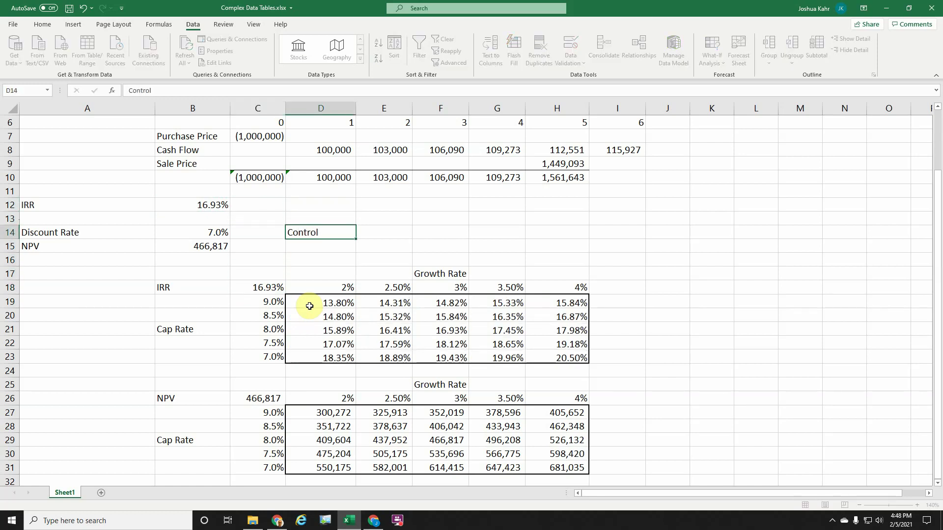
{"action": "key", "text": "Tab"}
{"action": "type", "text": "1"}
{"action": "key", "text": "Return"}
Start a +CHOOSE formula in C18 using E14 as index, with B12 and B15 as choices
{"action": "key", "text": "Down"}
{"action": "key", "text": "Down"}
{"action": "key", "text": "Down"}
{"action": "key", "text": "Left"}
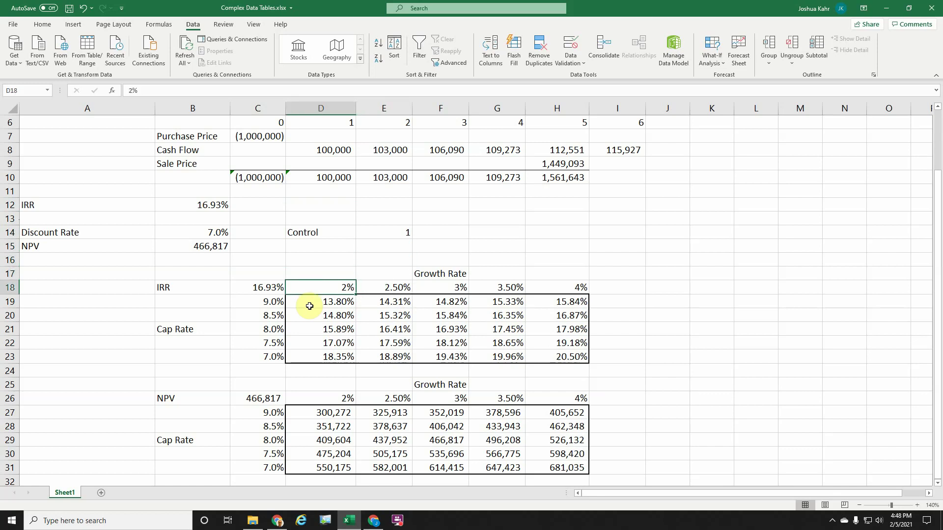
{"action": "key", "text": "Left"}
{"action": "type", "text": "+choose("}
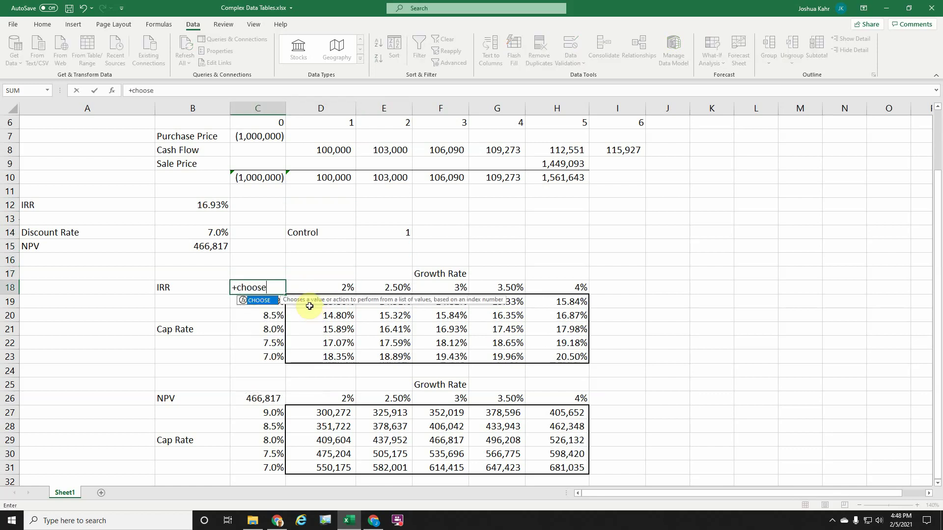
{"action": "key", "text": "Up"}
{"action": "key", "text": "Up"}
{"action": "key", "text": "Up"}
{"action": "key", "text": "Up"}
{"action": "key", "text": "Right"}
{"action": "key", "text": "Right"}
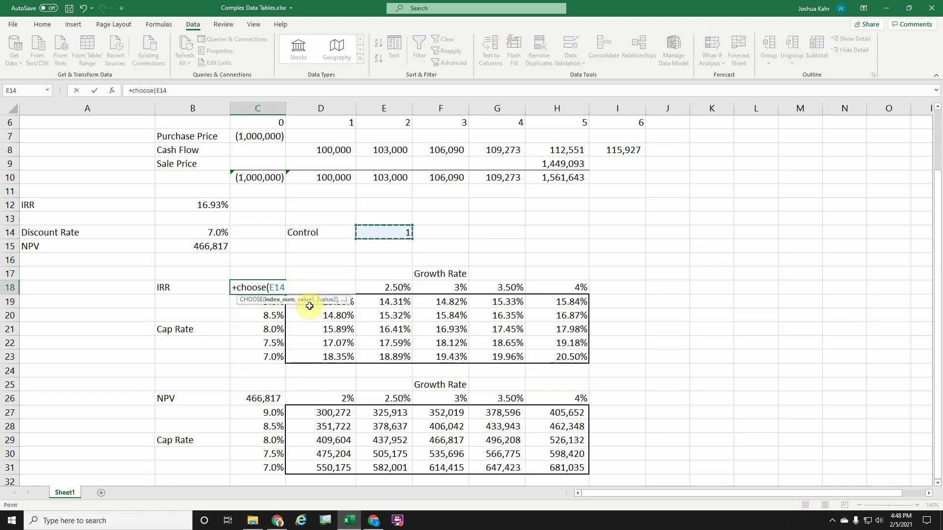
{"action": "type", "text": ","}
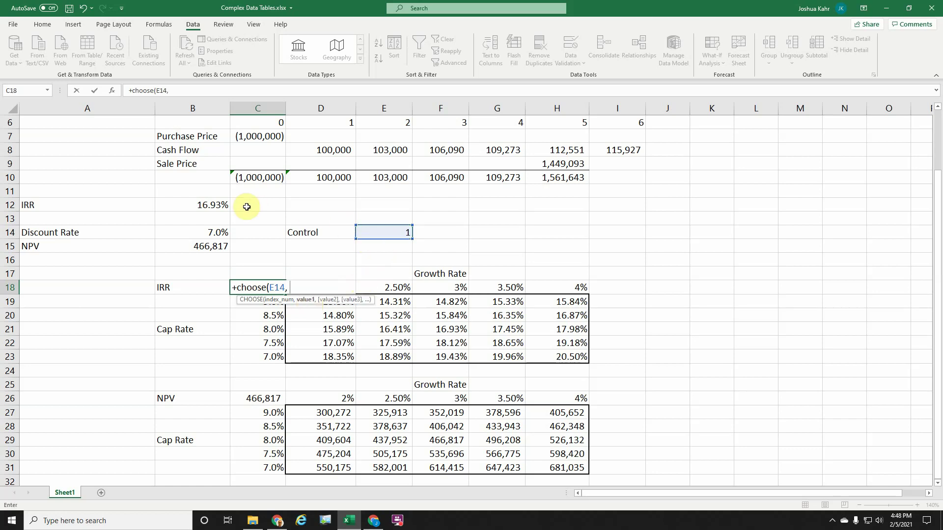
{"action": "left_click", "coordinate": [218, 201]}
{"action": "type", "text": ","}
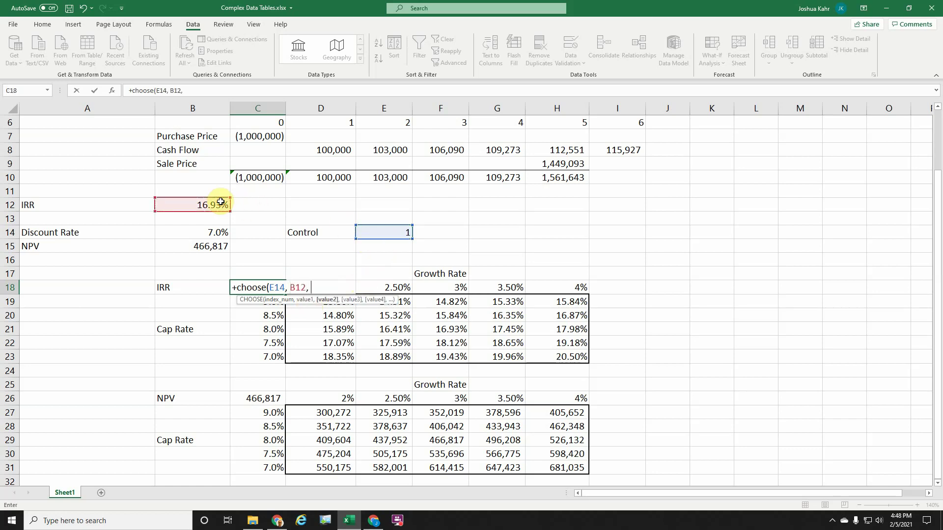
{"action": "left_click", "coordinate": [219, 246]}
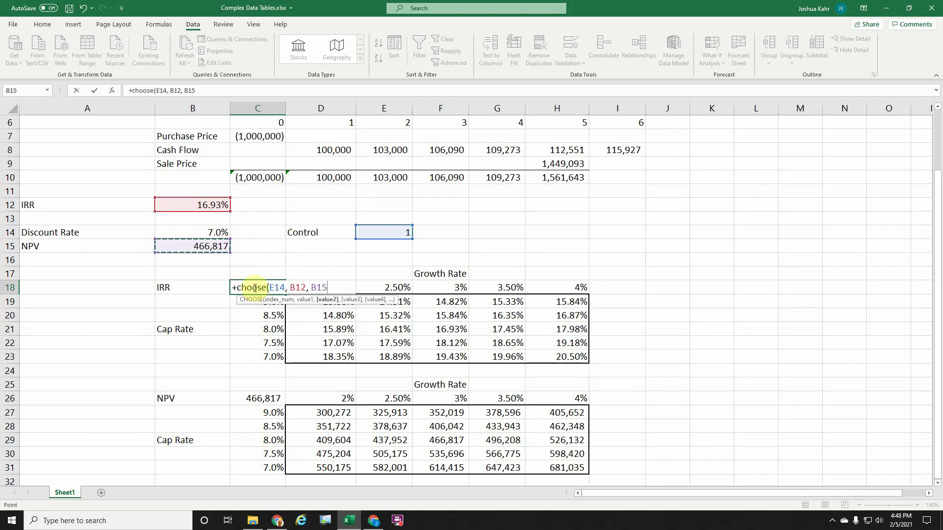
Highlight the E14, B12 and B15 arguments to explain them, then close the CHOOSE parenthesis
{"action": "double_click", "coordinate": [271, 290]}
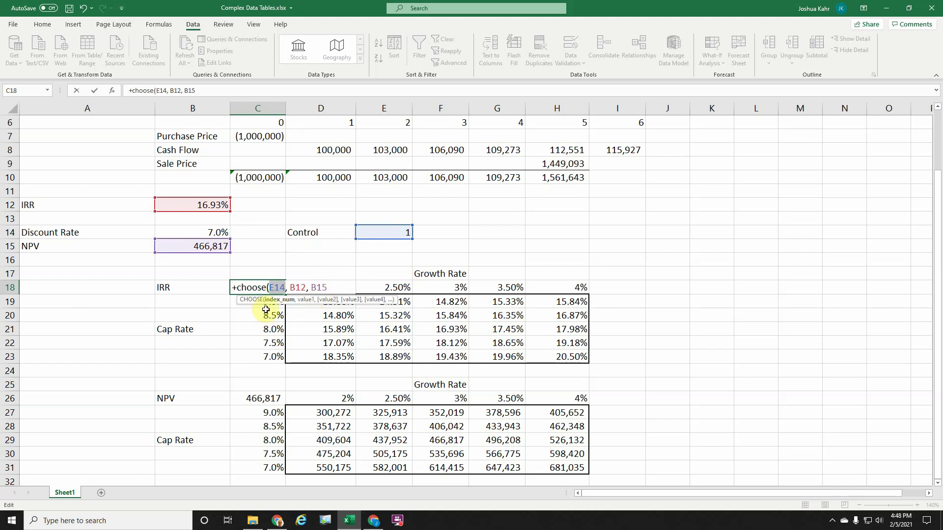
{"action": "double_click", "coordinate": [297, 288]}
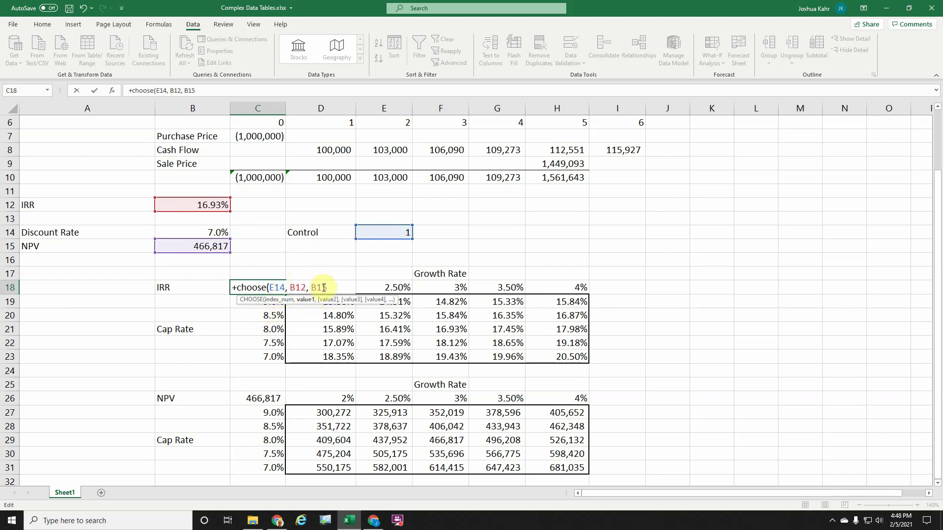
{"action": "double_click", "coordinate": [319, 288]}
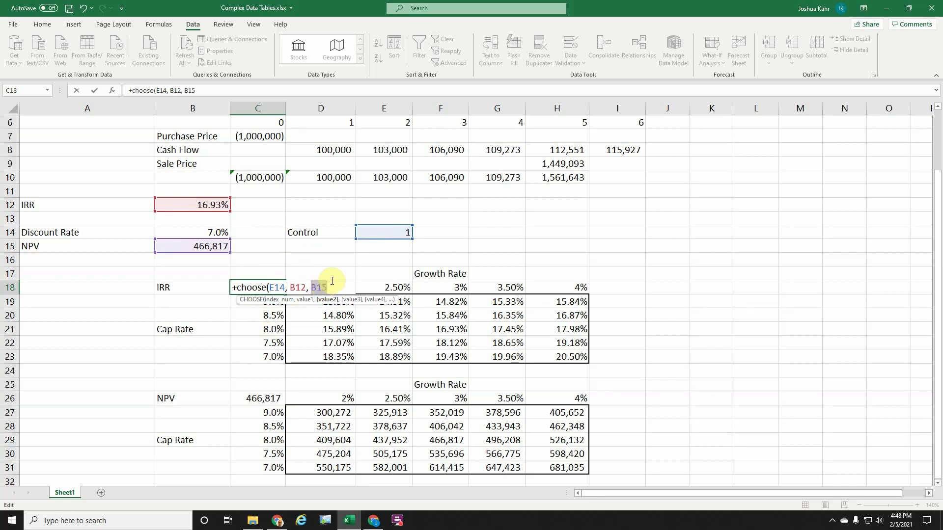
{"action": "left_click", "coordinate": [332, 285]}
{"action": "type", "text": ")"}
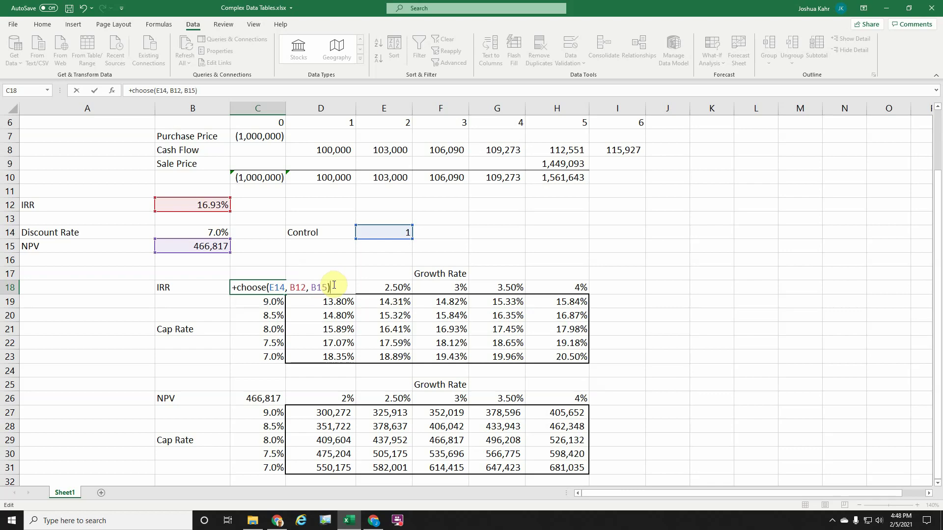
Commit the CHOOSE formula, then toggle Control E14 between 2 and 1 repeatedly, ending at 1
{"action": "key", "text": "Return"}
{"action": "key", "text": "Up"}
{"action": "key", "text": "Up"}
{"action": "key", "text": "Up"}
{"action": "key", "text": "Up"}
{"action": "key", "text": "Up"}
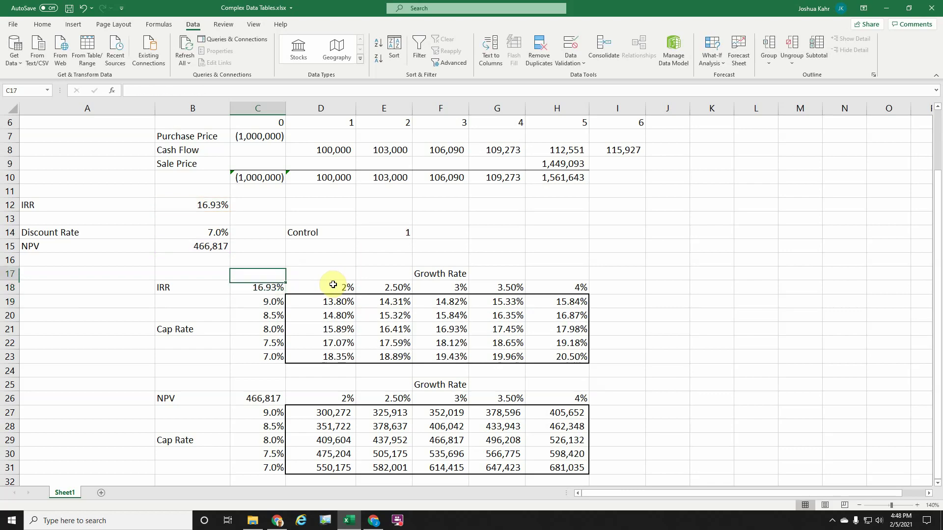
{"action": "key", "text": "Right"}
{"action": "key", "text": "Right"}
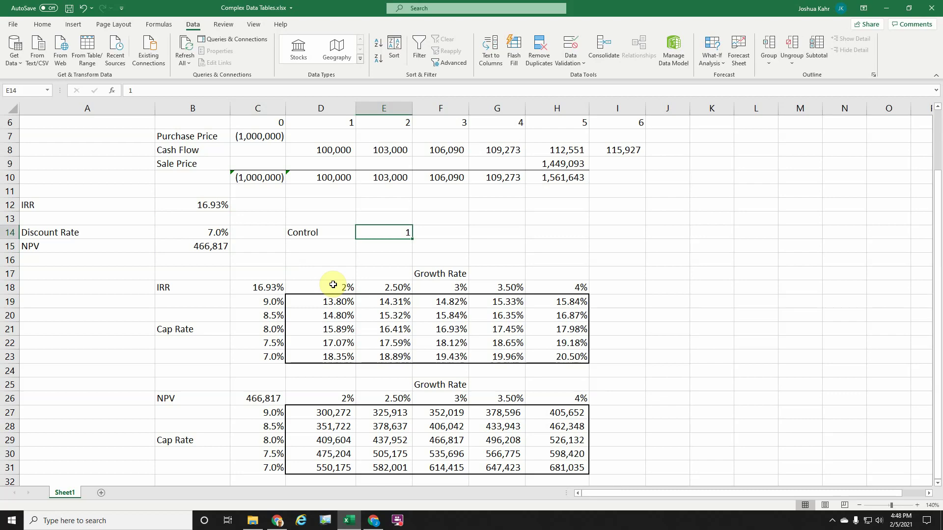
{"action": "type", "text": "2"}
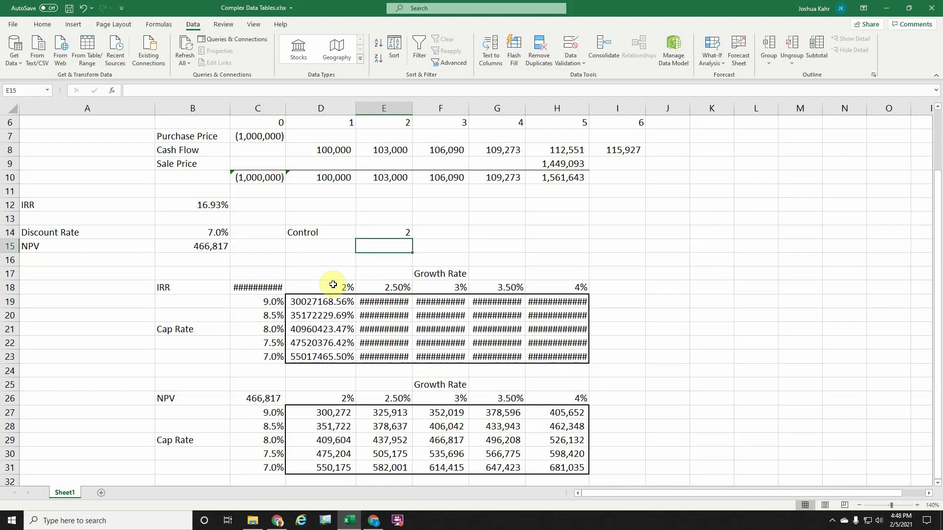
{"action": "key", "text": "Up"}
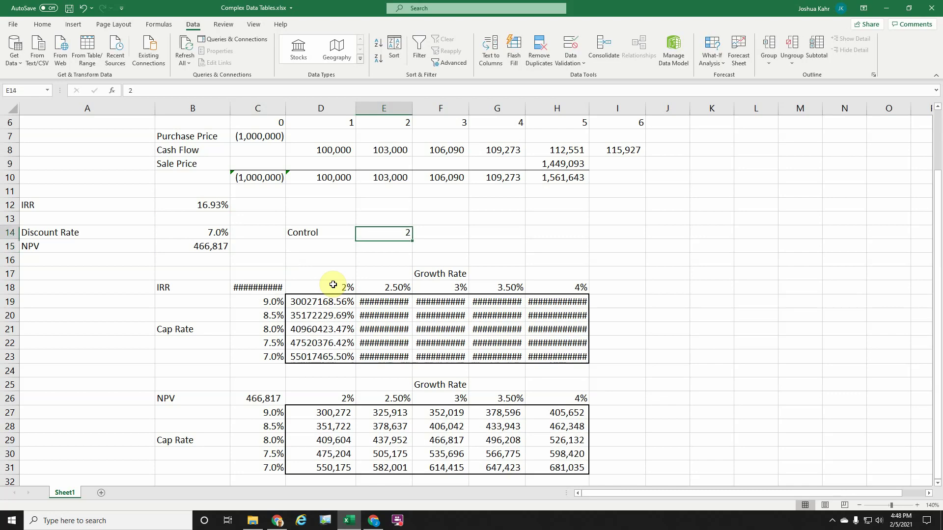
{"action": "type", "text": "1"}
{"action": "key", "text": "Return"}
{"action": "key", "text": "Up"}
{"action": "type", "text": "2"}
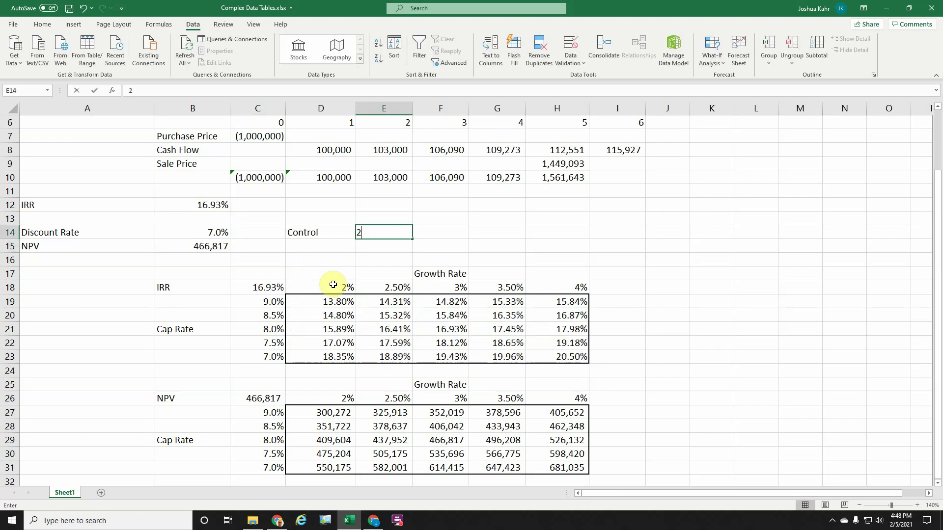
{"action": "key", "text": "Return"}
{"action": "key", "text": "Up"}
{"action": "type", "text": "1"}
{"action": "key", "text": "Return"}
{"action": "key", "text": "Up"}
{"action": "type", "text": "2"}
{"action": "key", "text": "Return"}
{"action": "key", "text": "Up"}
{"action": "type", "text": "1"}
{"action": "key", "text": "Return"}
{"action": "key", "text": "Return"}
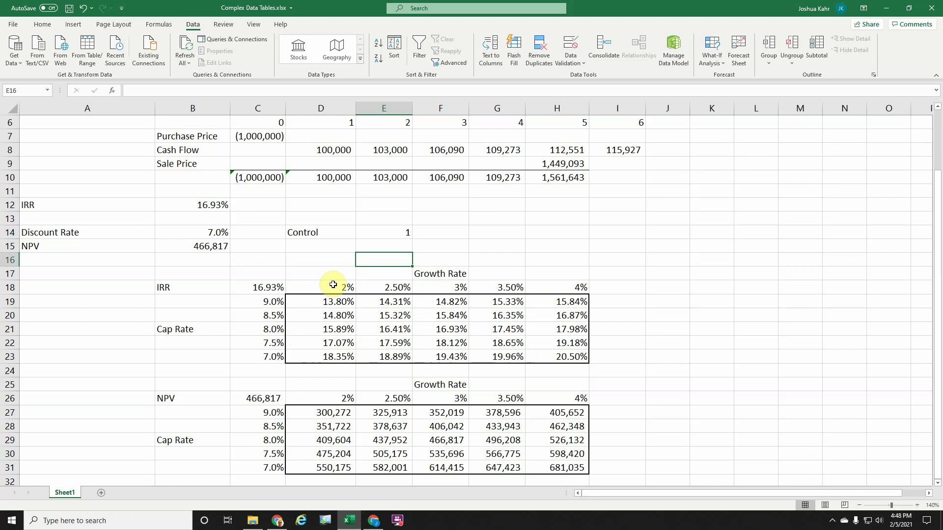
Widen column C, then switch Control E14 to 2 and back to 1
{"action": "left_click_drag", "start_coordinate": [286, 108], "coordinate": [601, 108]}
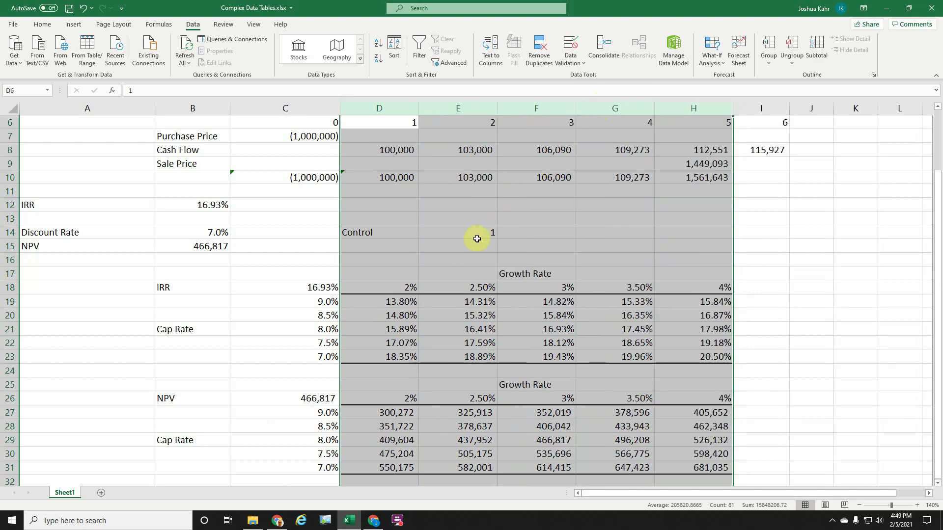
{"action": "left_click", "coordinate": [457, 232]}
{"action": "type", "text": "2"}
{"action": "left_click", "coordinate": [542, 230]}
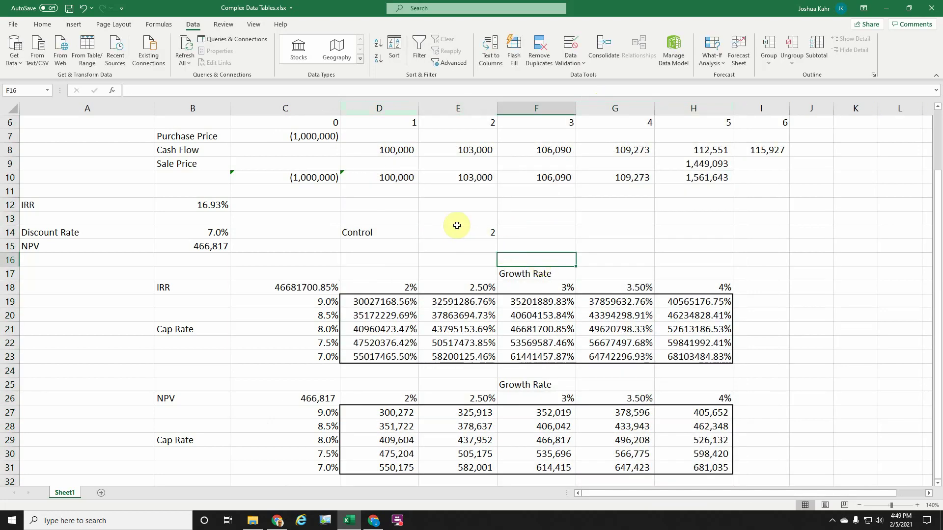
{"action": "left_click", "coordinate": [474, 221]}
{"action": "left_click", "coordinate": [489, 231]}
{"action": "type", "text": "1"}
{"action": "left_click", "coordinate": [528, 228]}
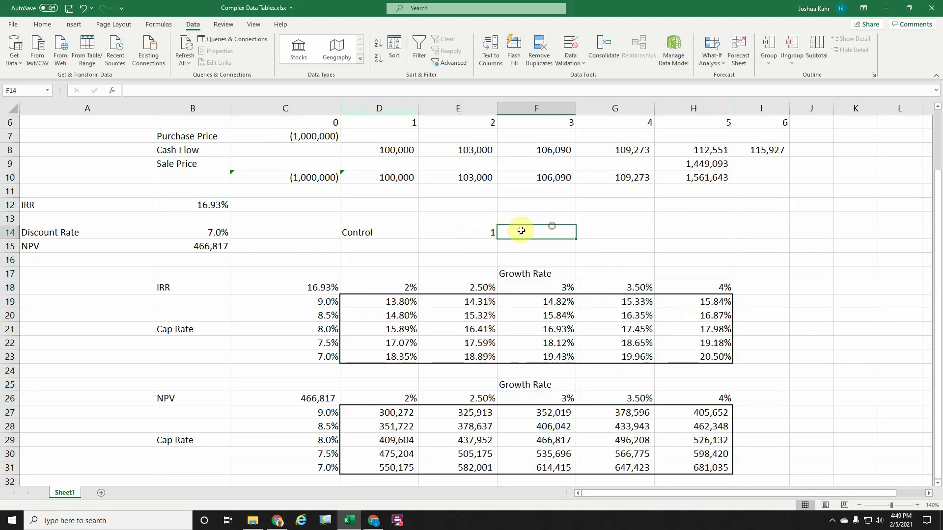
Check the IRR data table's TABLE formula and the CHOOSE formula in C18
{"action": "left_click", "coordinate": [475, 234]}
{"action": "left_click", "coordinate": [354, 299]}
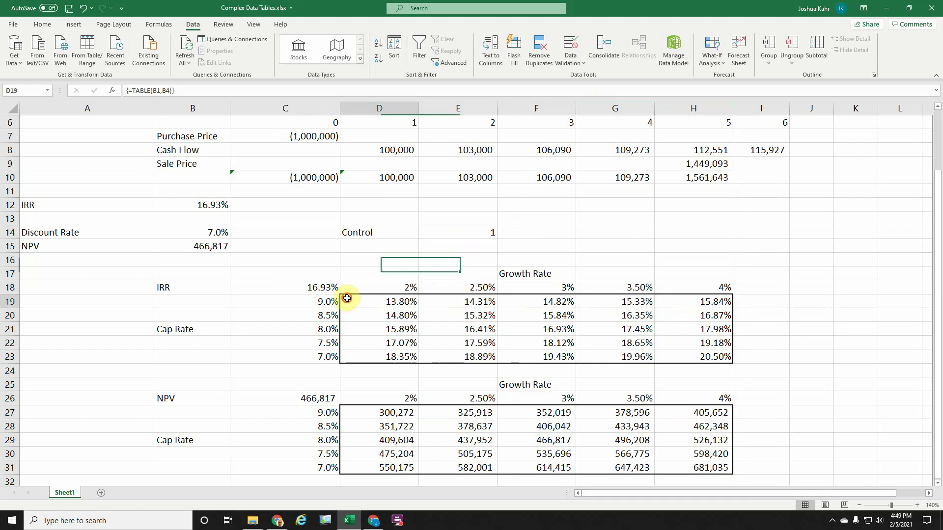
{"action": "left_click", "coordinate": [468, 234]}
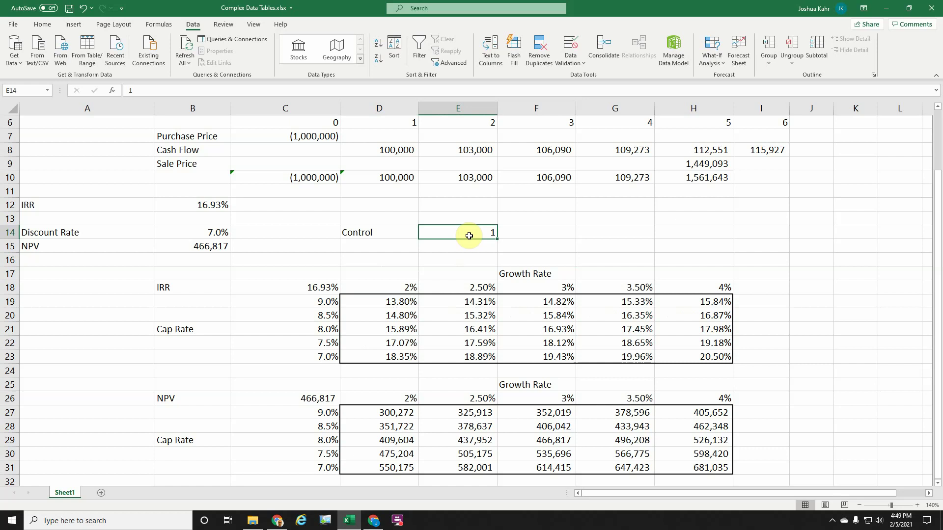
{"action": "left_click", "coordinate": [335, 287]}
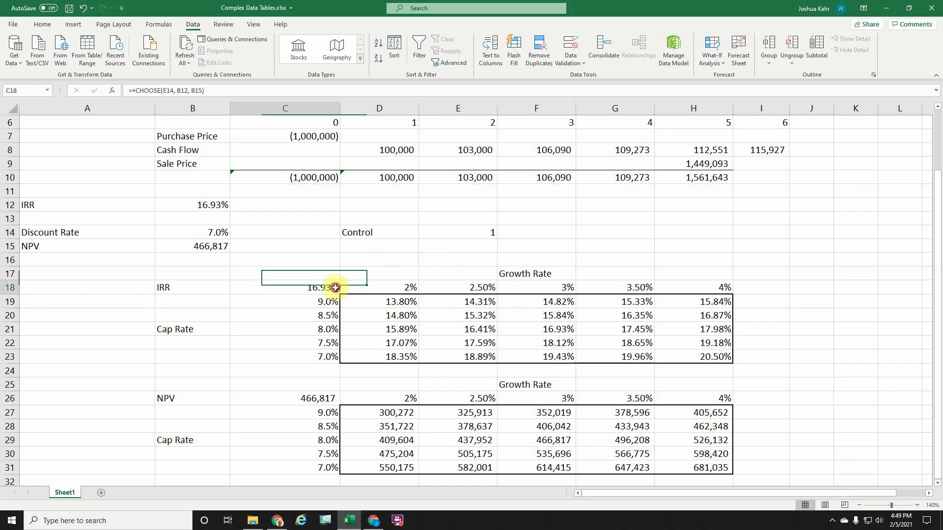
Enter =+TEXT(B15,"#.00") in C15 to show the NPV as text
{"action": "left_click", "coordinate": [310, 250]}
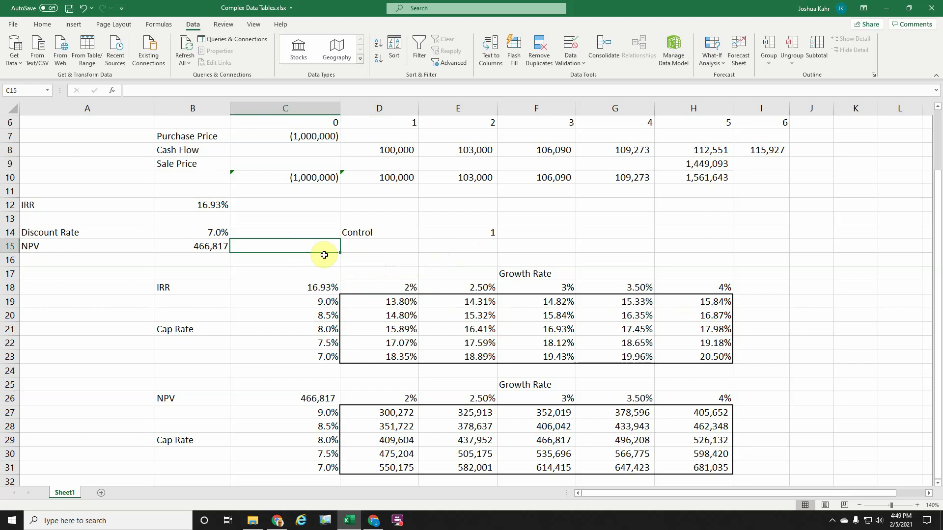
{"action": "type", "text": "+text("}
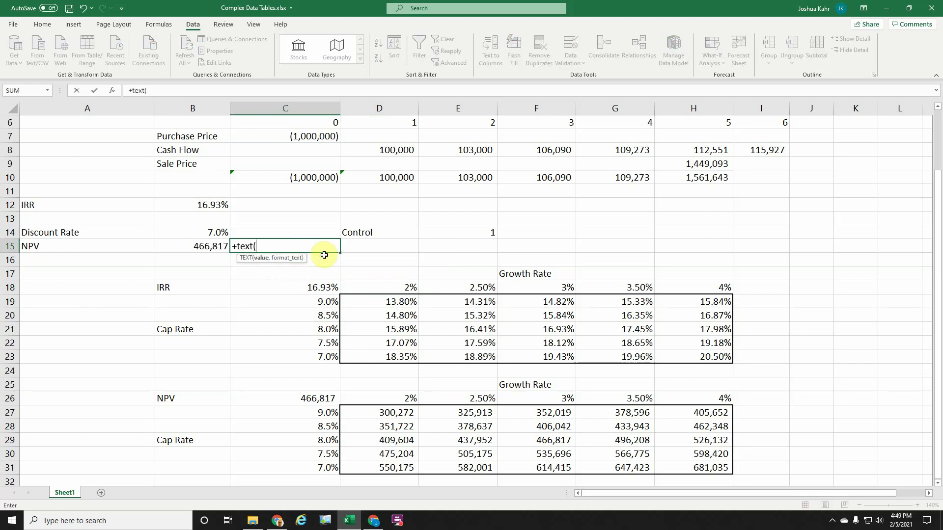
{"action": "key", "text": "Left"}
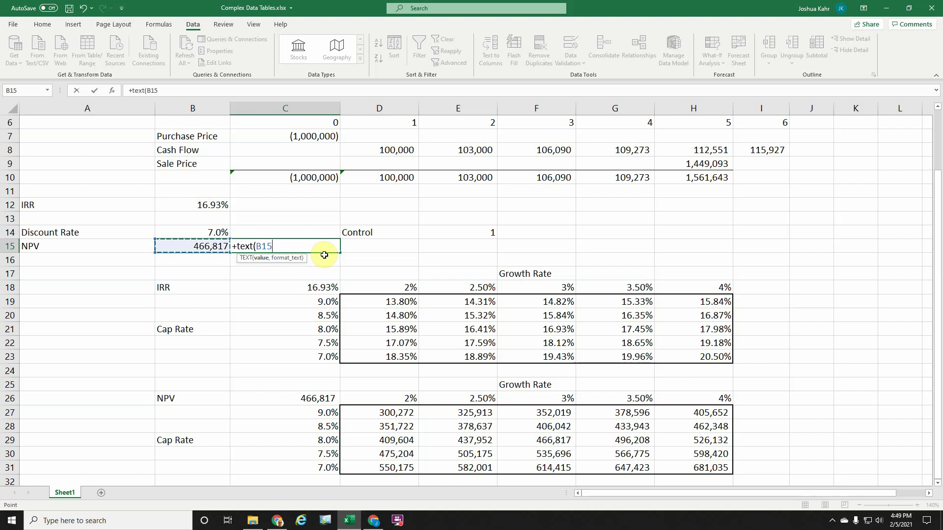
{"action": "type", "text": ","}
{"action": "type", "text": "\"#.00"}
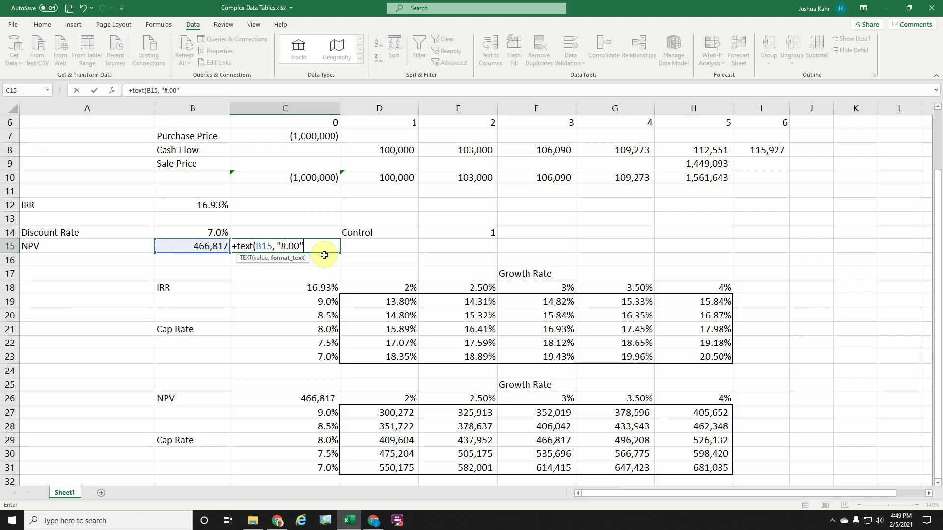
{"action": "type", "text": "\")"}
{"action": "key", "text": "Return"}
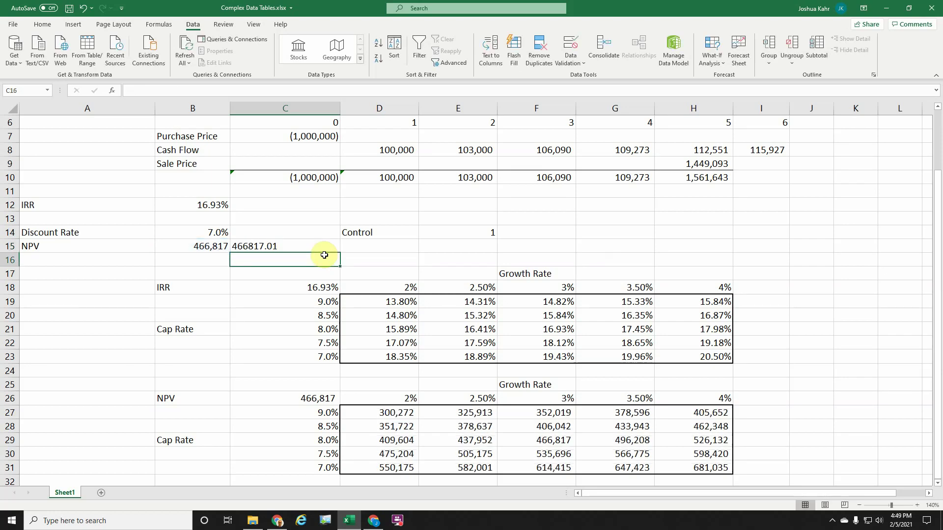
Edit C15's TEXT format code to "#" so the NPV has no decimals
{"action": "key", "text": "Up"}
{"action": "key", "text": "Left"}
{"action": "key", "text": "Right"}
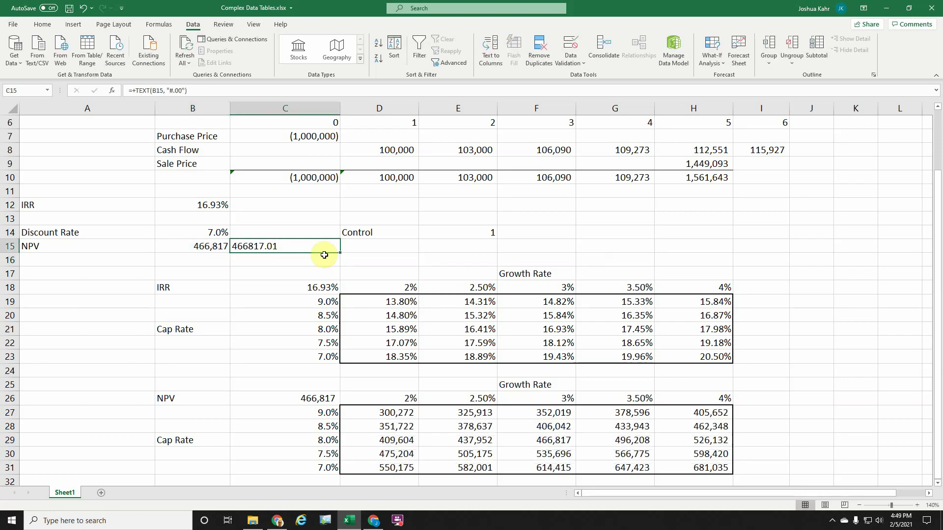
{"action": "key", "text": "F2"}
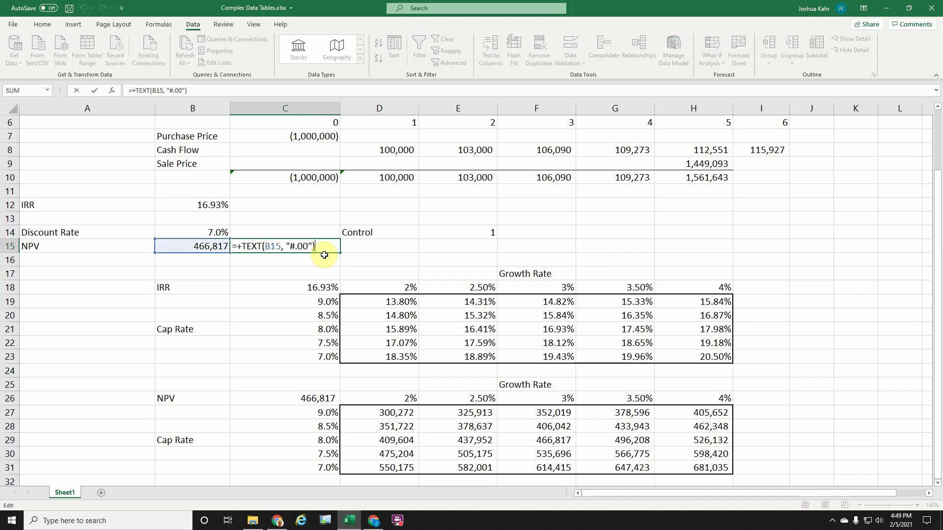
{"action": "key", "text": "BackSpace"}
{"action": "key", "text": "BackSpace"}
{"action": "key", "text": "BackSpace"}
{"action": "key", "text": "Return"}
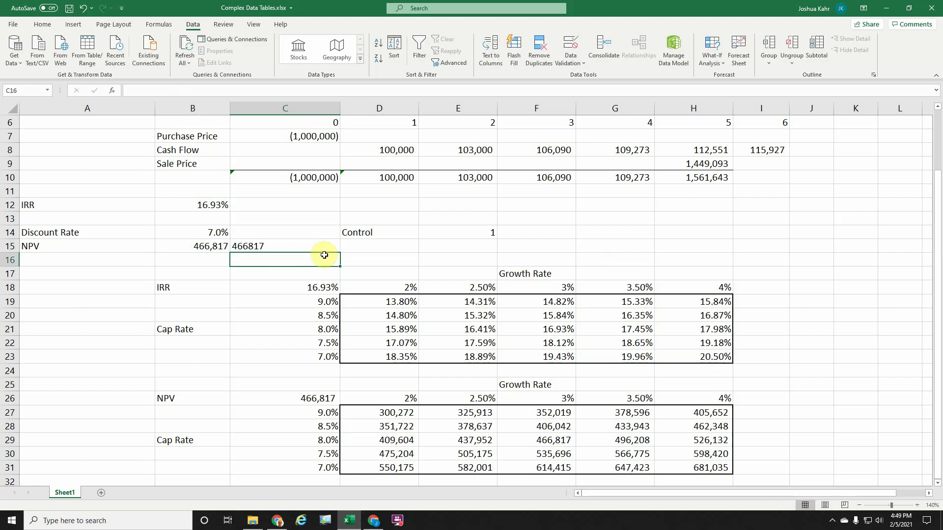
{"action": "key", "text": "Up"}
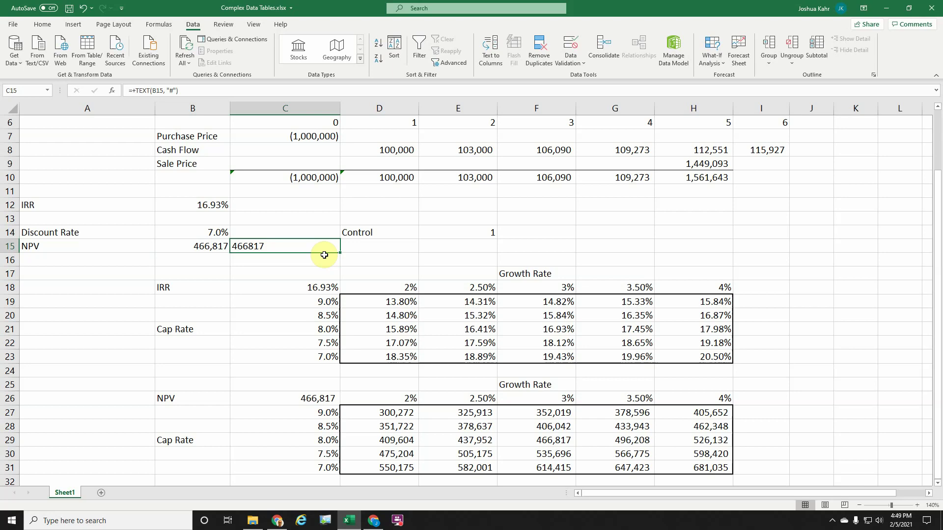
Change C15's format code to "#,#" for comma separators and review the formula
{"action": "double_click", "coordinate": [297, 246]}
{"action": "left_click", "coordinate": [293, 246]}
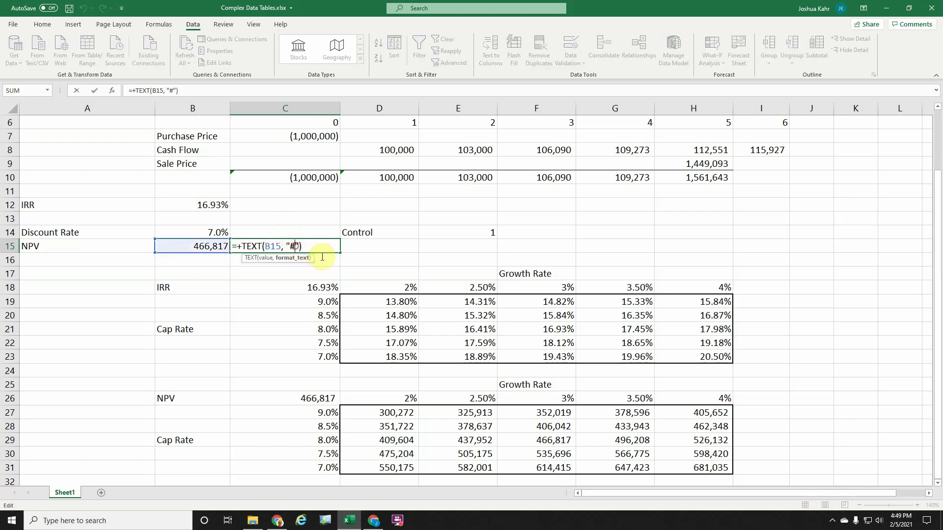
{"action": "type", "text": ",#"}
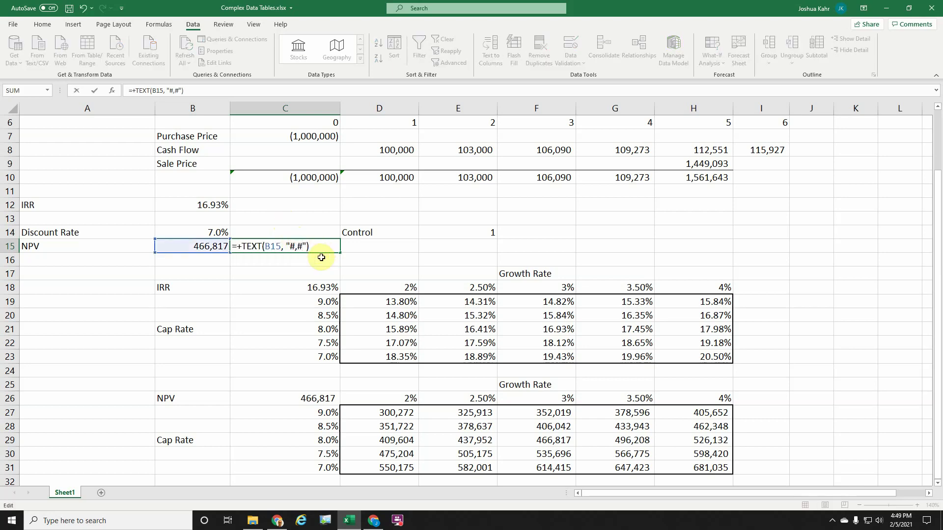
{"action": "key", "text": "Return"}
{"action": "key", "text": "Up"}
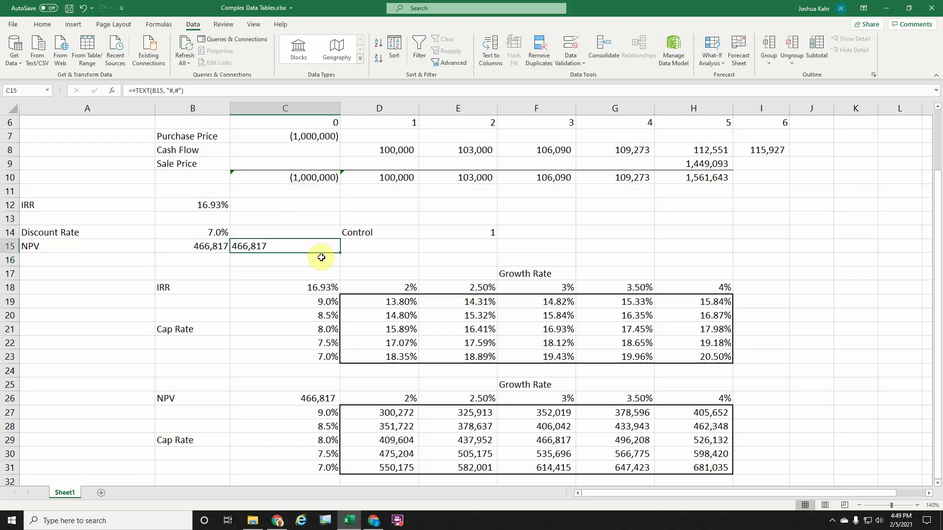
{"action": "double_click", "coordinate": [286, 244]}
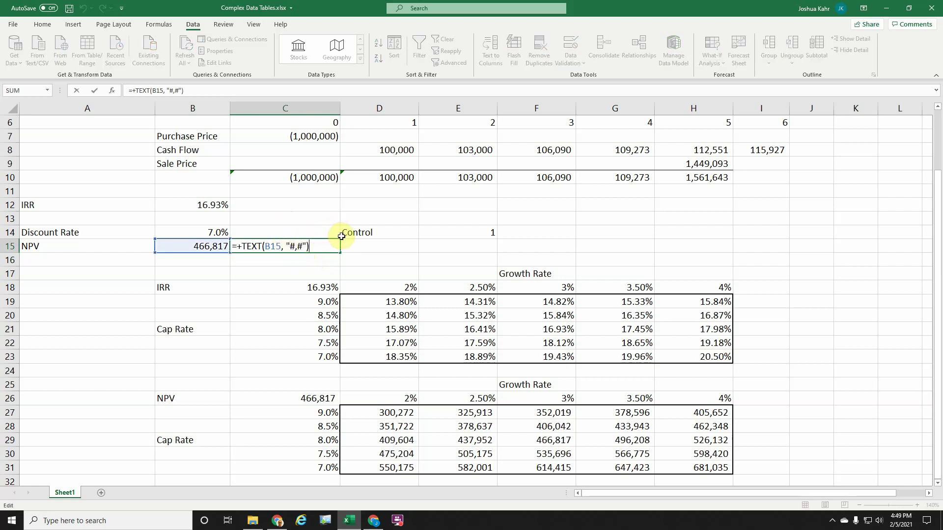
{"action": "key", "text": "Escape"}
{"action": "right_click", "coordinate": [219, 248]}
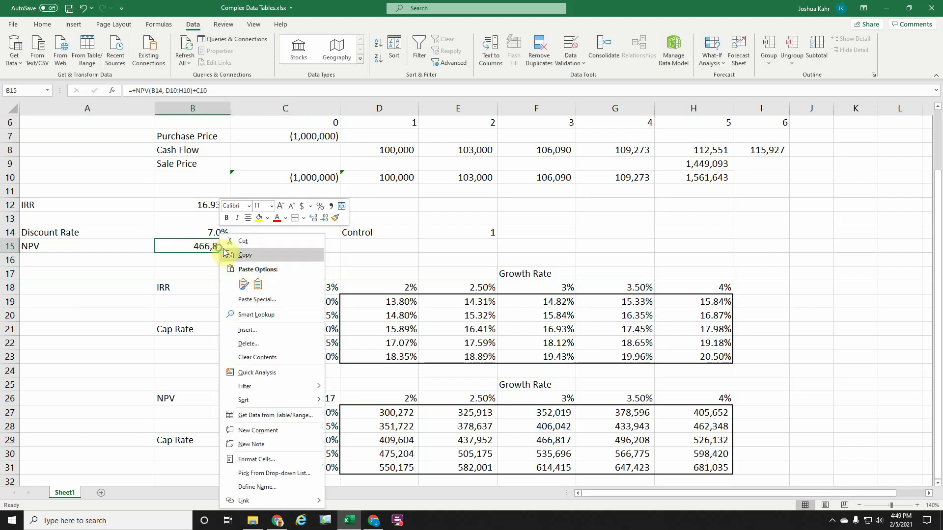
{"action": "left_click", "coordinate": [275, 459]}
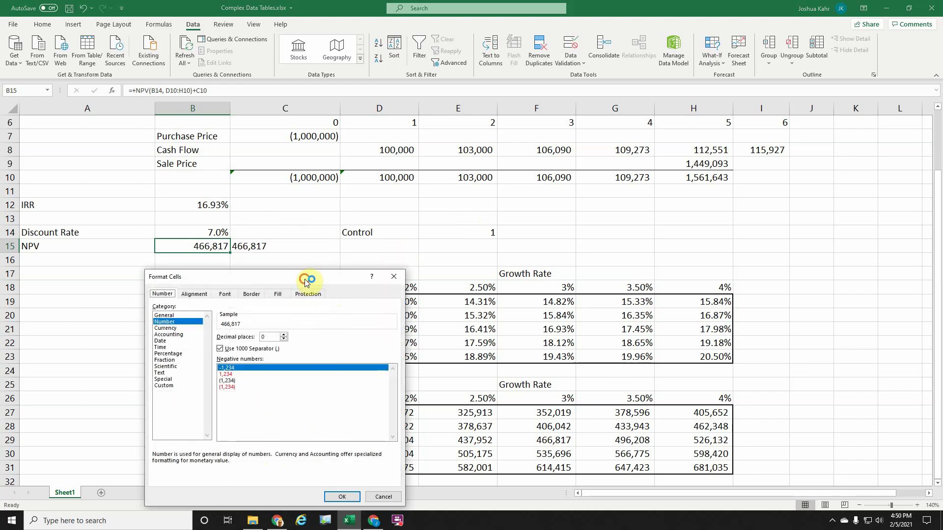
{"action": "left_click", "coordinate": [264, 264]}
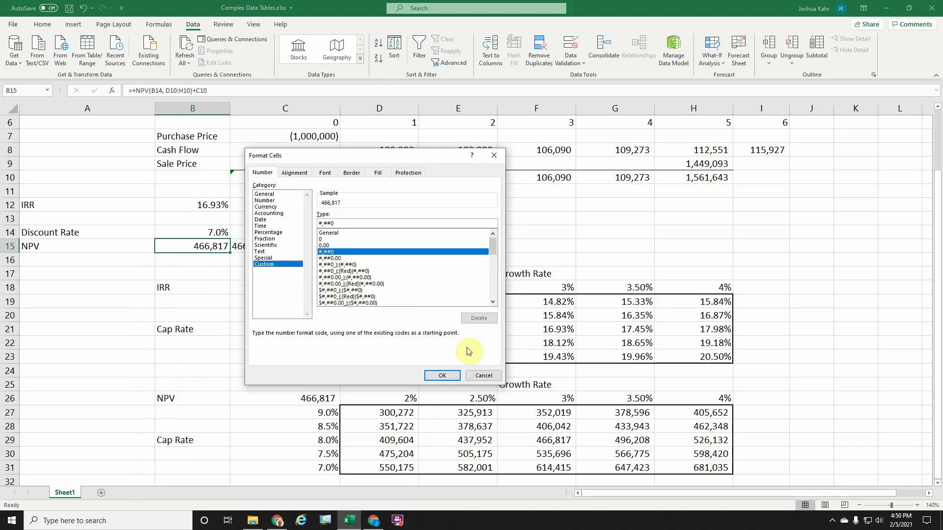
{"action": "left_click", "coordinate": [482, 376]}
{"action": "double_click", "coordinate": [314, 248]}
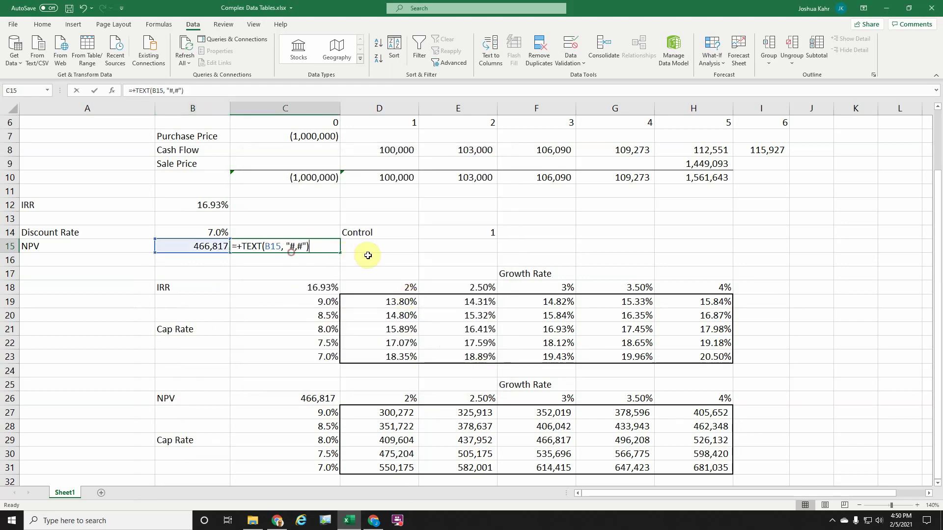
{"action": "key", "text": "Escape"}
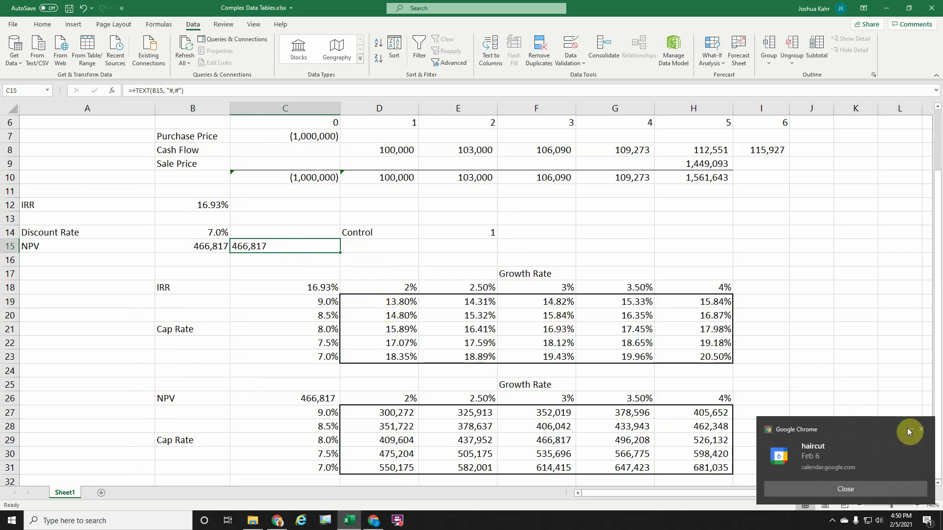
{"action": "left_click", "coordinate": [919, 429]}
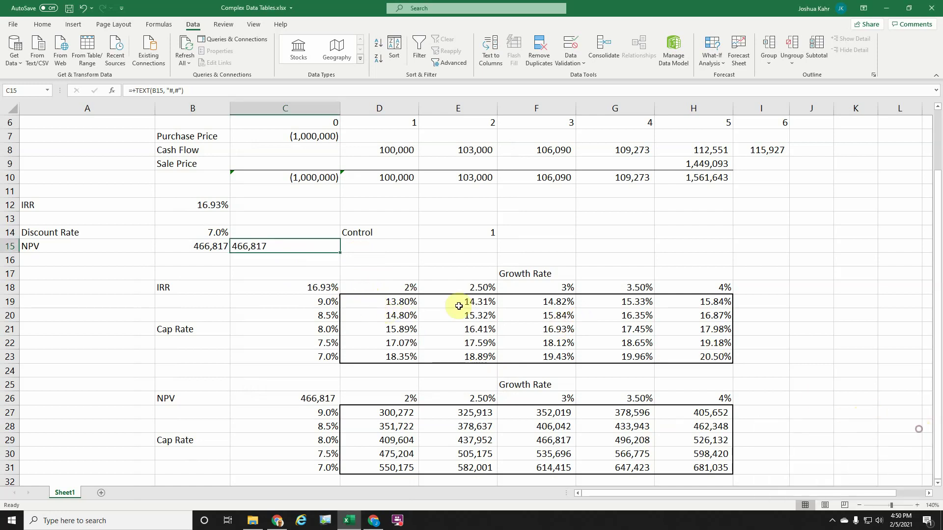
Repoint C18's CHOOSE NPV argument from B15 to the text cell C15
{"action": "left_click", "coordinate": [333, 290]}
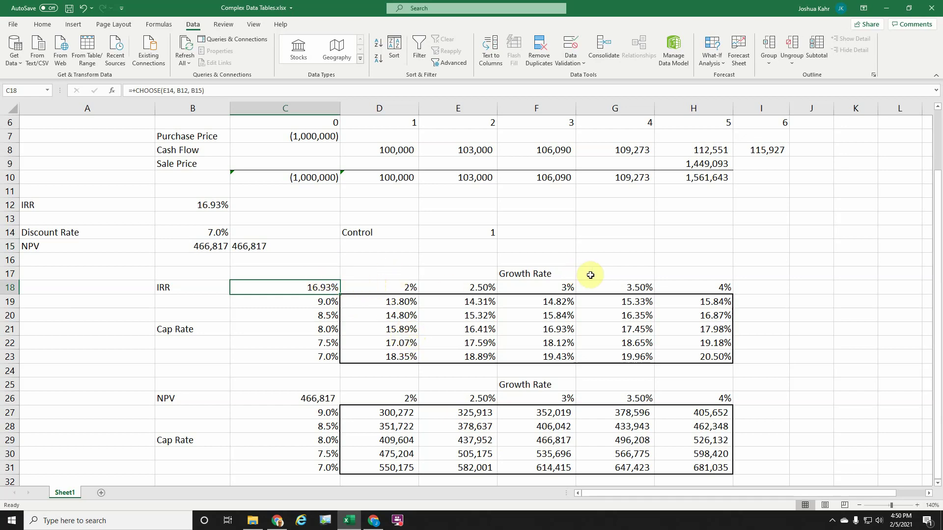
{"action": "key", "text": "F2"}
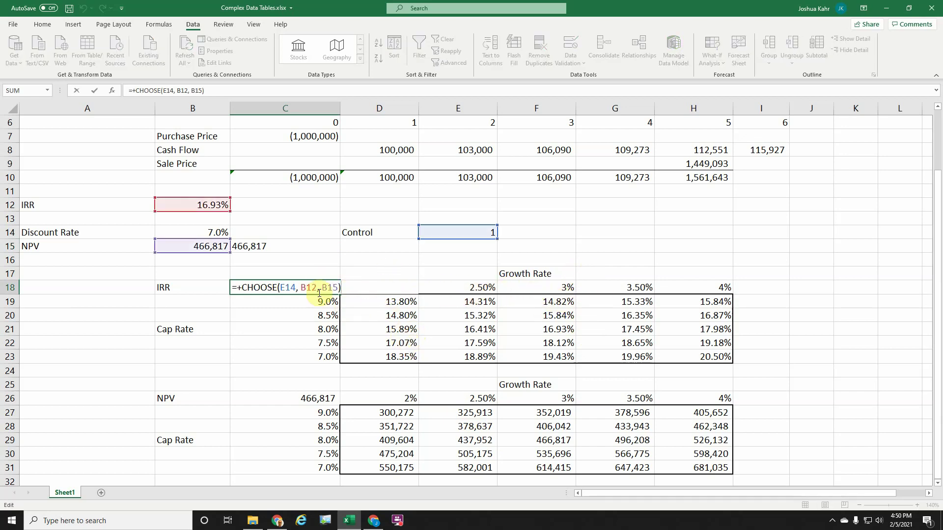
{"action": "double_click", "coordinate": [329, 287]}
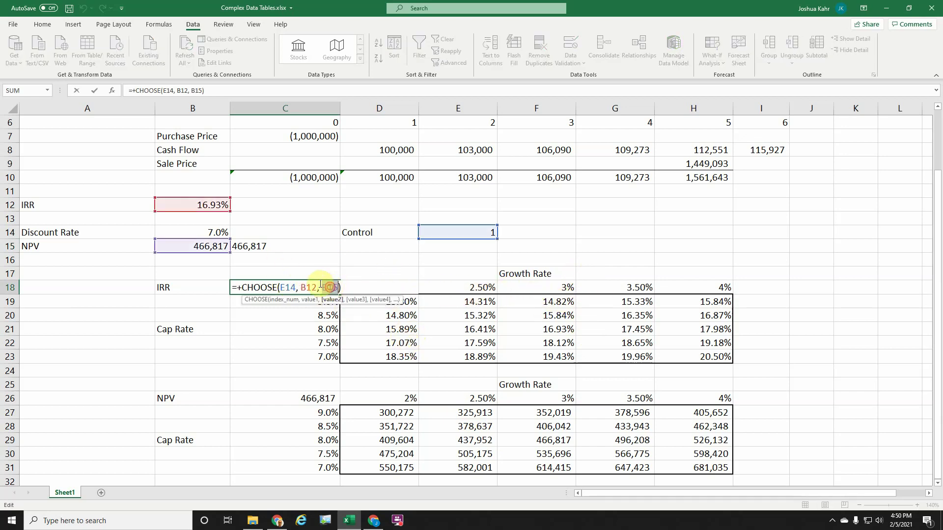
{"action": "left_click", "coordinate": [274, 247]}
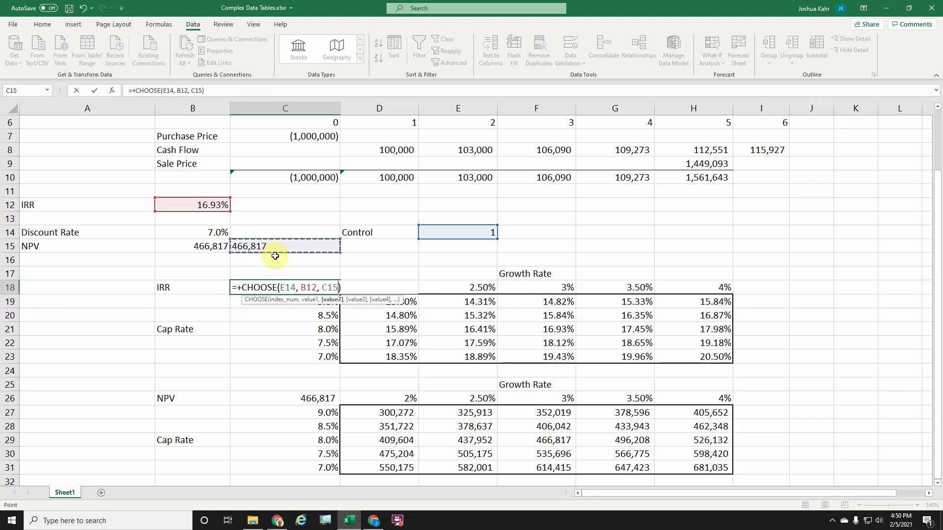
{"action": "key", "text": "Return"}
Set Control cell E14 to 2 so the table shows NPV values
{"action": "key", "text": "Up"}
{"action": "key", "text": "Right"}
{"action": "key", "text": "Right"}
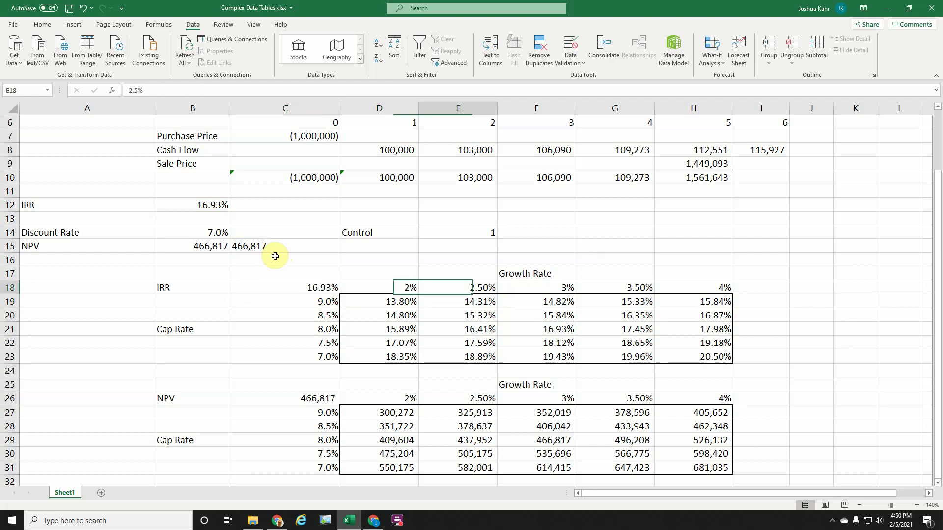
{"action": "key", "text": "Right"}
{"action": "key", "text": "Up"}
{"action": "key", "text": "Up"}
{"action": "key", "text": "Up"}
{"action": "key", "text": "Up"}
{"action": "key", "text": "Left"}
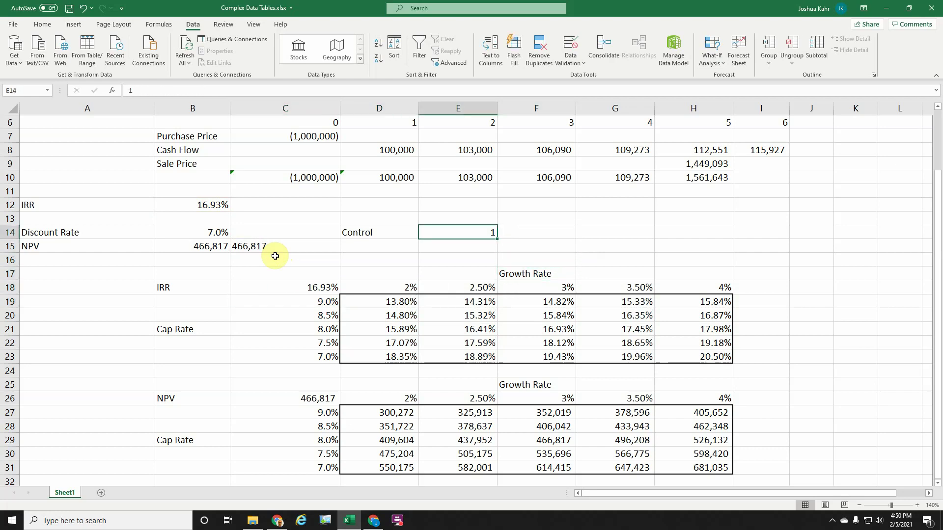
{"action": "type", "text": "2"}
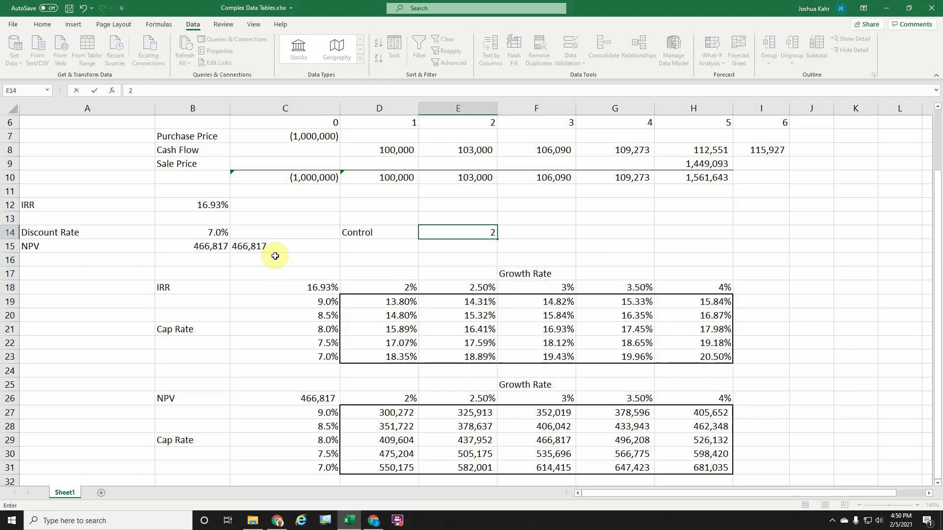
{"action": "key", "text": "Return"}
Review the TEXT formula in C15 without changing it
{"action": "key", "text": "Left"}
{"action": "key", "text": "Left"}
{"action": "key", "text": "F2"}
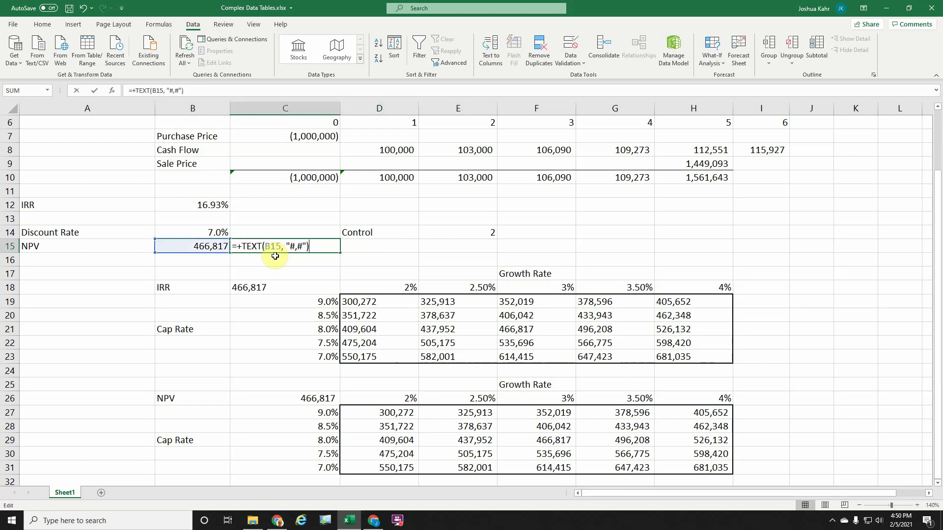
{"action": "key", "text": "Escape"}
{"action": "key", "text": "F2"}
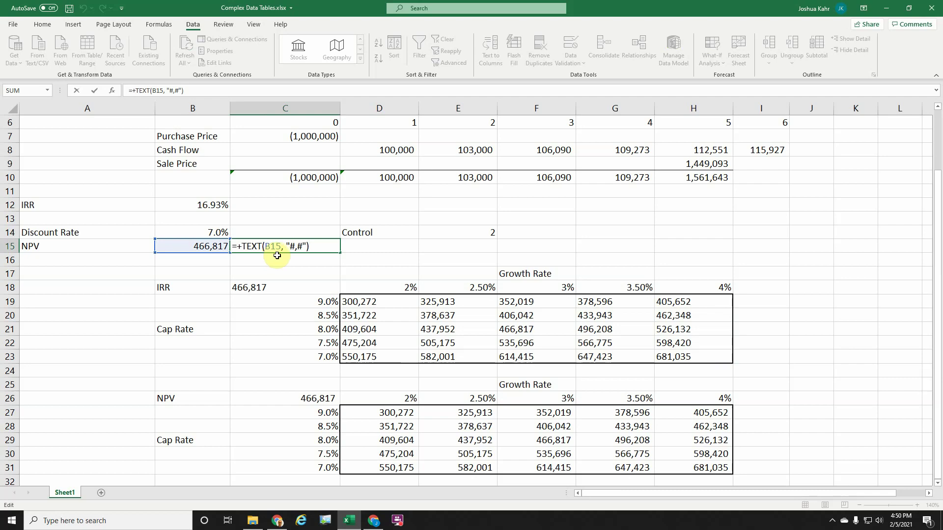
Commit the C15 formula and right-align the top table's NPV results in D19:H23
{"action": "key", "text": "ctrl+Return"}
{"action": "left_click", "coordinate": [388, 287]}
{"action": "left_click_drag", "start_coordinate": [344, 302], "coordinate": [687, 356]}
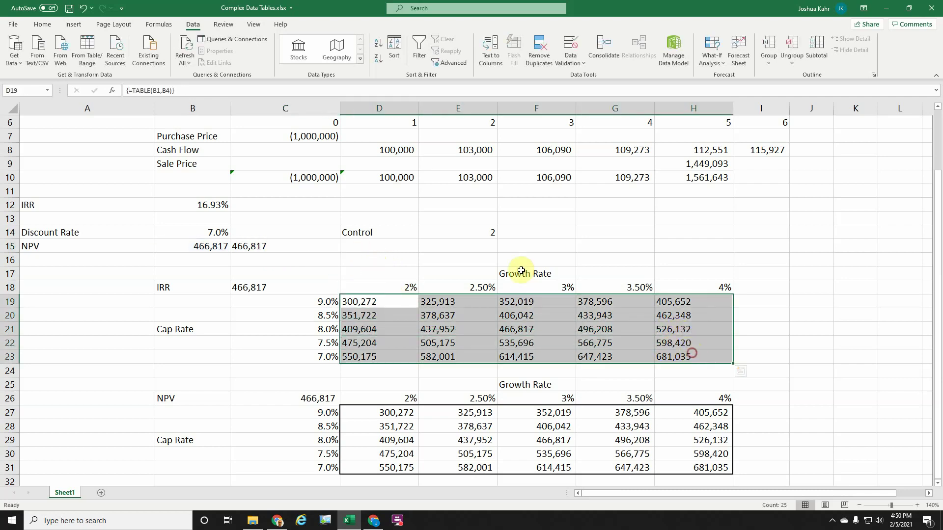
{"action": "left_click", "coordinate": [41, 25]}
{"action": "left_click", "coordinate": [224, 59]}
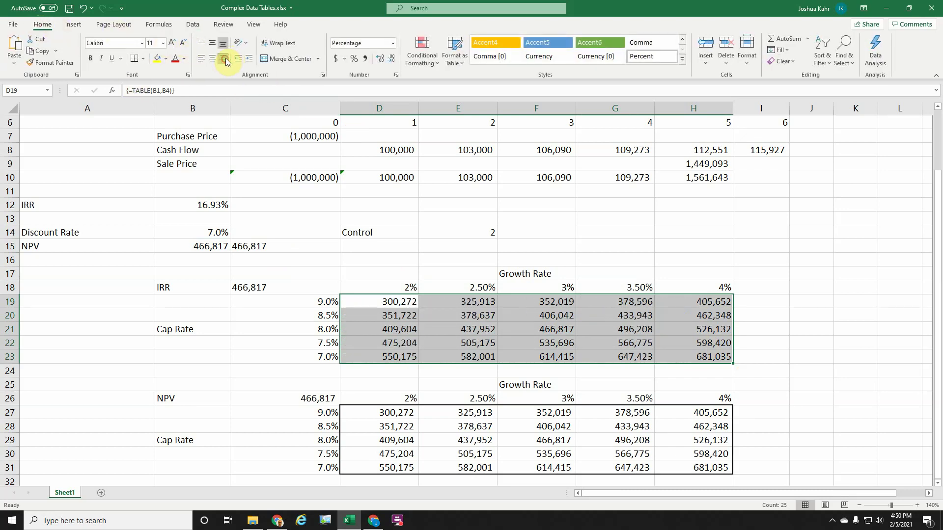
Test Control E14 with 1, then 2, to switch the tables between IRR and NPV
{"action": "left_click", "coordinate": [487, 229]}
{"action": "type", "text": "1"}
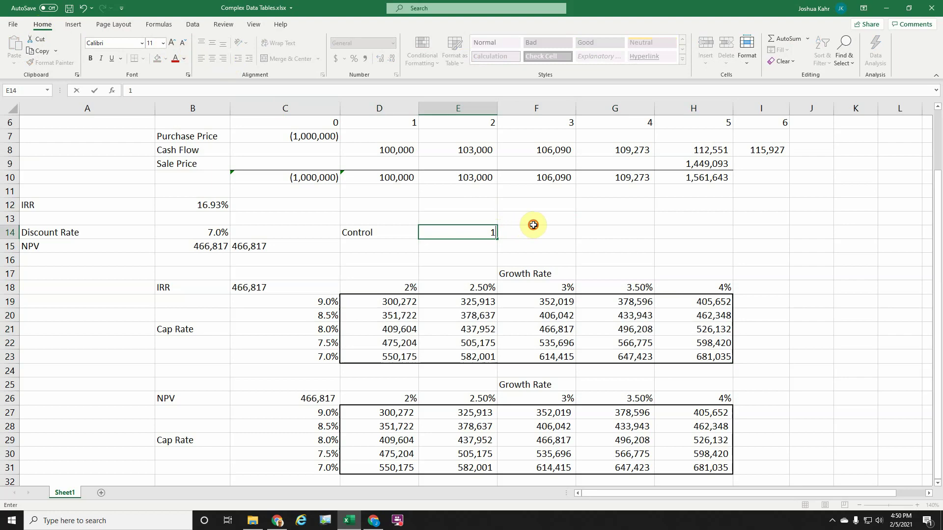
{"action": "left_click", "coordinate": [532, 223]}
{"action": "key", "text": "ctrl+z"}
{"action": "left_click", "coordinate": [538, 218]}
{"action": "left_click", "coordinate": [488, 231]}
{"action": "type", "text": "1"}
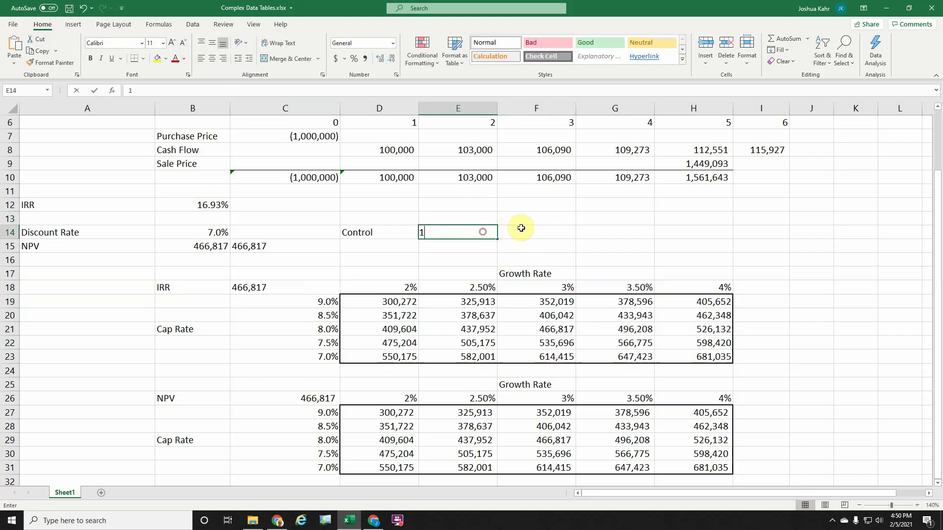
{"action": "left_click", "coordinate": [522, 227]}
{"action": "left_click", "coordinate": [477, 234]}
{"action": "type", "text": "2"}
{"action": "left_click", "coordinate": [515, 232]}
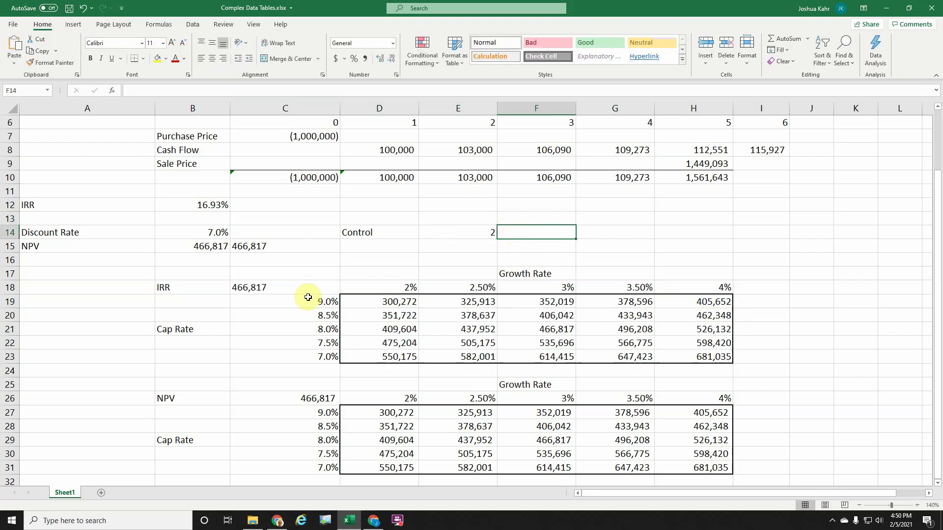
Review the CHOOSE formula in C18, the TEXT formula in C15 and the NPV formula in B15
{"action": "left_click", "coordinate": [308, 291]}
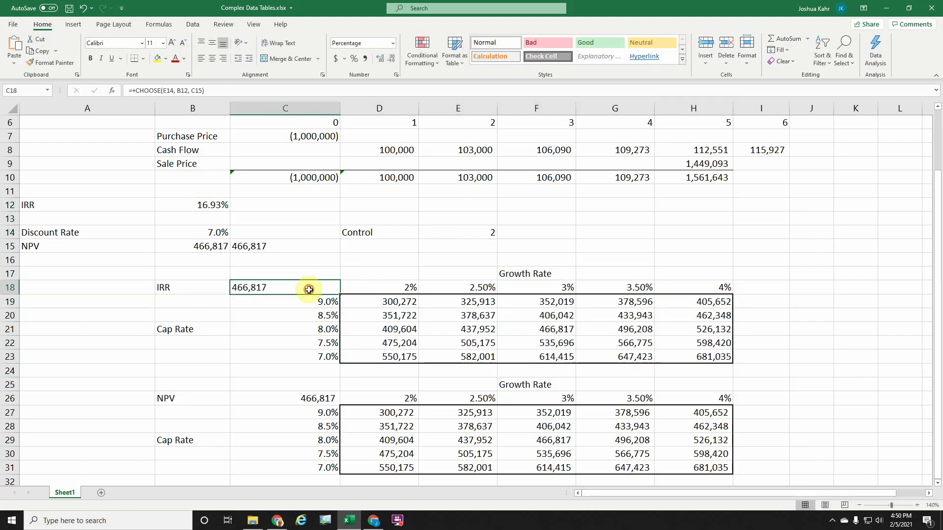
{"action": "left_click", "coordinate": [260, 245]}
{"action": "key", "text": "F2"}
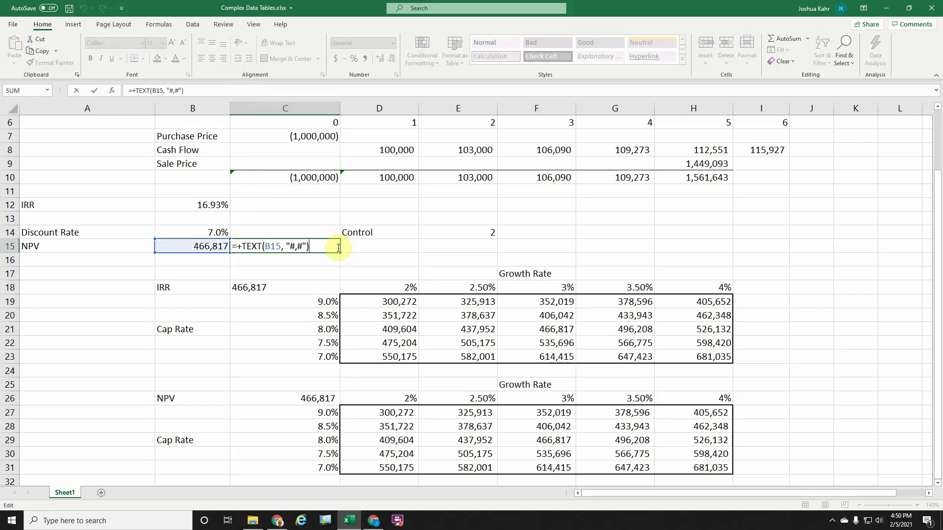
{"action": "left_click", "coordinate": [221, 245]}
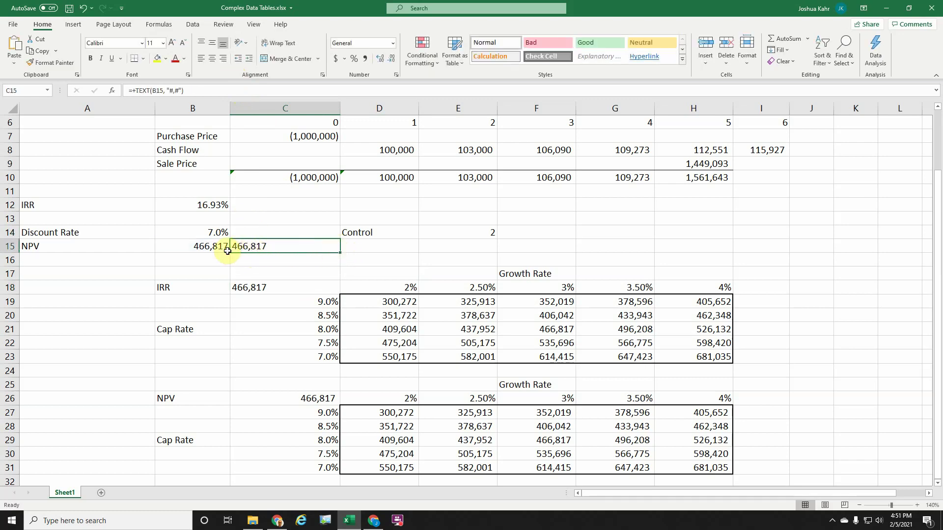
{"action": "key", "text": "F2"}
Right-align the 466,817 value in corner cell C18
{"action": "left_click", "coordinate": [294, 287]}
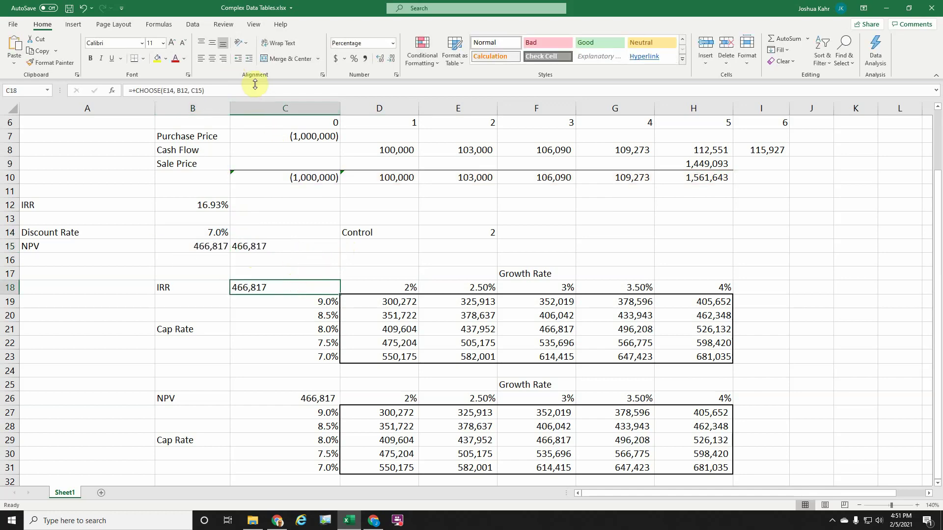
{"action": "left_click", "coordinate": [460, 202]}
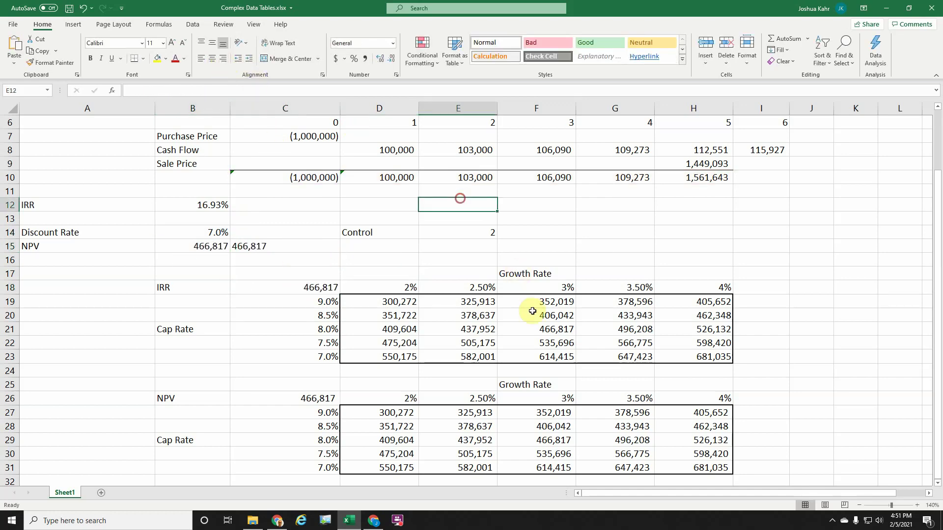
{"action": "left_click", "coordinate": [484, 232]}
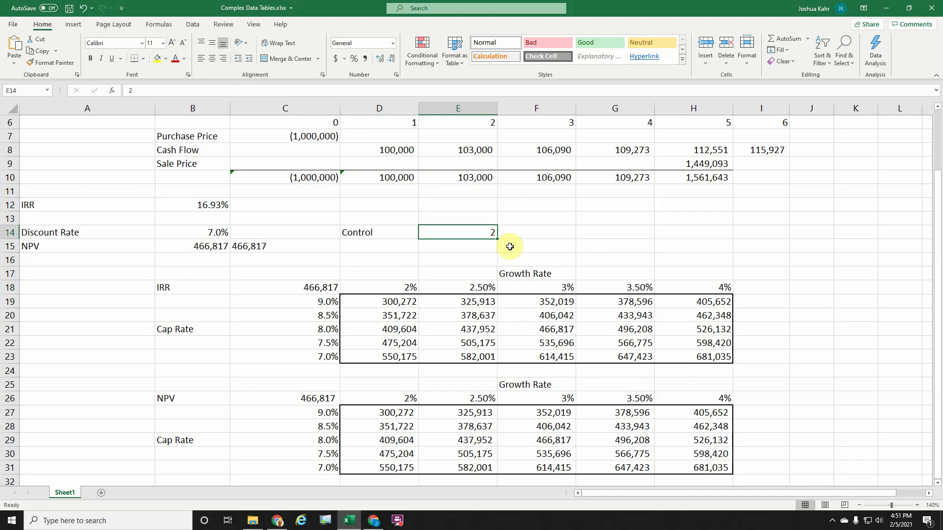
Set Control E14 to 1 to preview the IRR tables, then back to 2
{"action": "type", "text": "1"}
{"action": "key", "text": "Return"}
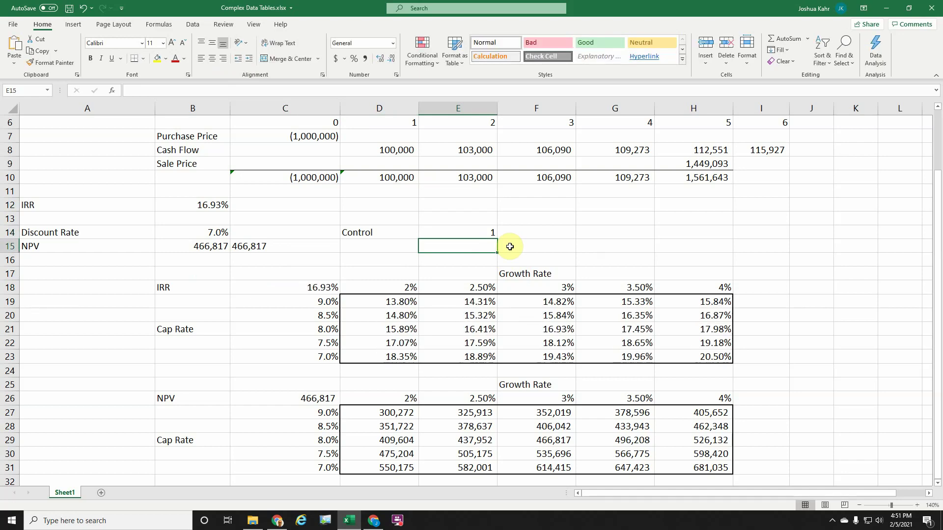
{"action": "key", "text": "Up"}
{"action": "type", "text": "2"}
{"action": "key", "text": "Return"}
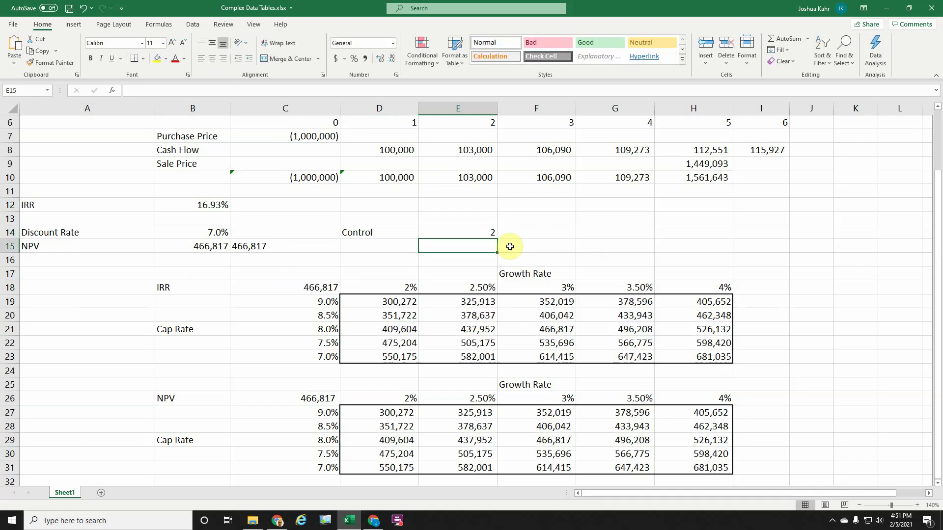
Enter =+CHOOSE(E14, A12, A15) in B18 as the table label
{"action": "key", "text": "Left"}
{"action": "key", "text": "Left"}
{"action": "key", "text": "Left"}
{"action": "key", "text": "Down"}
{"action": "key", "text": "Down"}
{"action": "key", "text": "Down"}
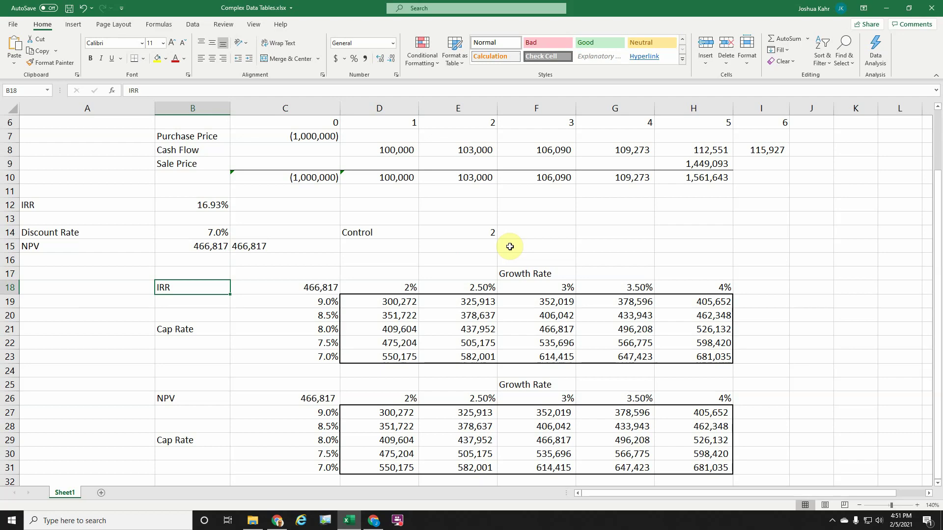
{"action": "type", "text": "+choose("}
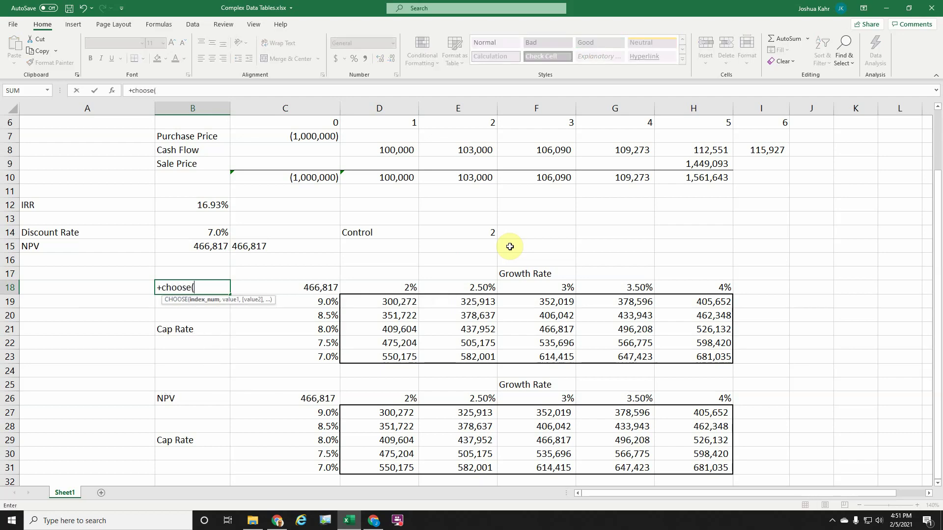
{"action": "key", "text": "Up"}
{"action": "key", "text": "Up"}
{"action": "key", "text": "Up"}
{"action": "key", "text": "Right"}
{"action": "key", "text": "Right"}
{"action": "key", "text": "Right"}
{"action": "key", "text": "Up"}
{"action": "type", "text": ","}
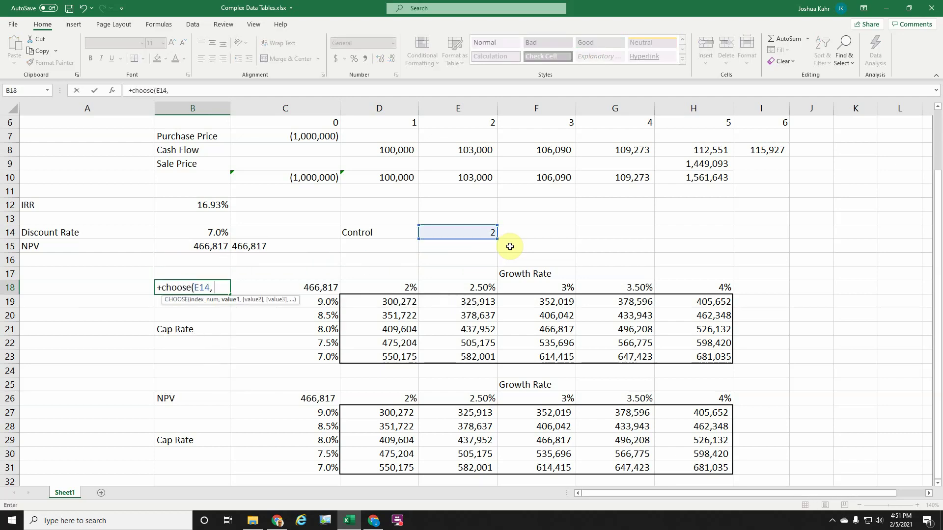
{"action": "left_click", "coordinate": [146, 206]}
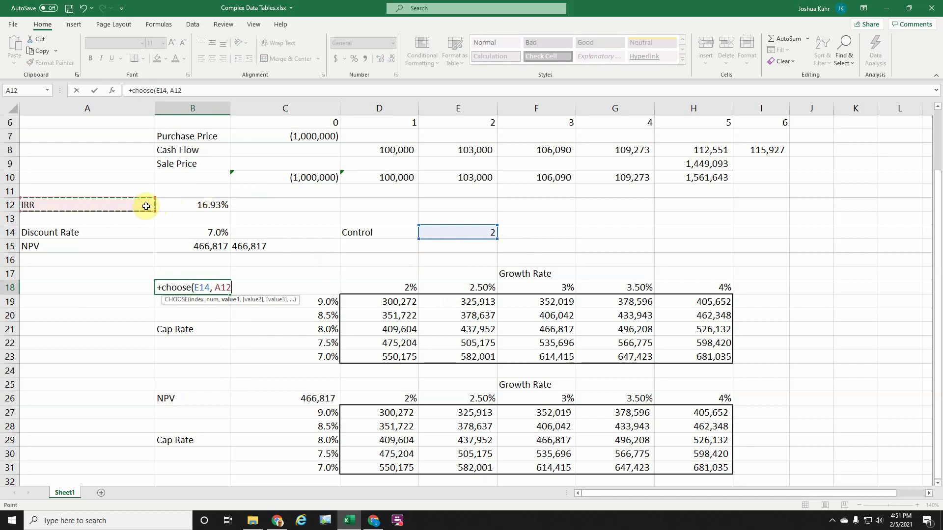
{"action": "type", "text": ","}
{"action": "left_click", "coordinate": [133, 244]}
{"action": "type", "text": ")"}
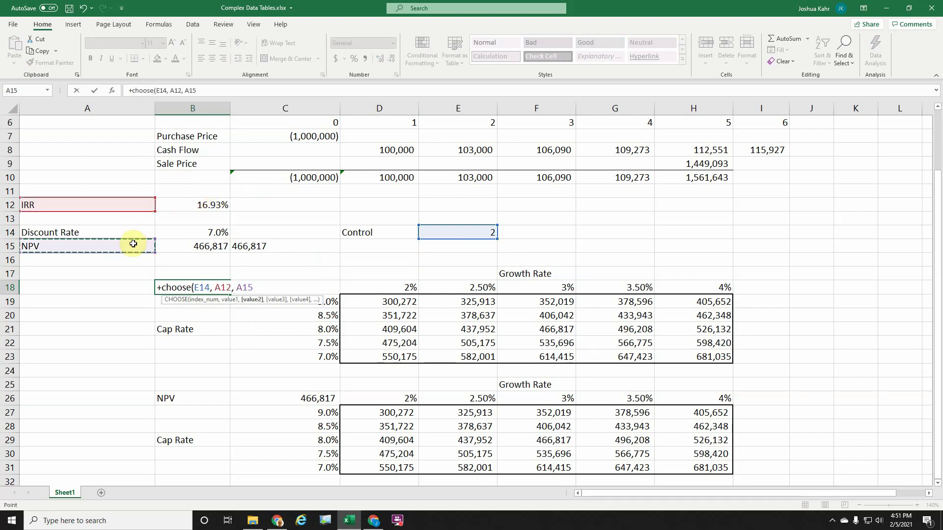
{"action": "key", "text": "Return"}
Test the B18 label by setting Control E14 to 1, then back to 2
{"action": "key", "text": "Up"}
{"action": "key", "text": "Right"}
{"action": "key", "text": "Right"}
{"action": "key", "text": "Up"}
{"action": "key", "text": "Right"}
{"action": "key", "text": "Up"}
{"action": "key", "text": "Up"}
{"action": "key", "text": "Up"}
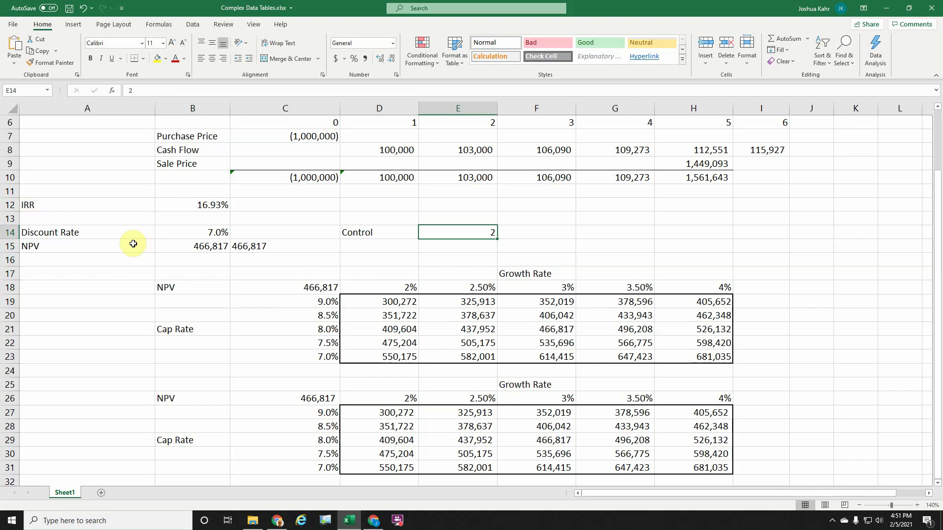
{"action": "type", "text": "1"}
{"action": "key", "text": "Return"}
{"action": "key", "text": "Up"}
{"action": "type", "text": "2"}
{"action": "key", "text": "Return"}
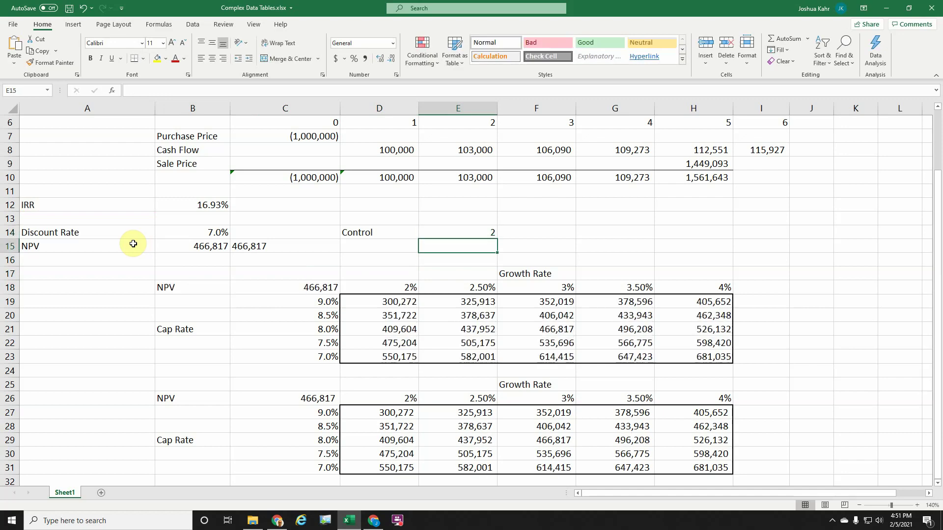
{"action": "key", "text": "Up"}
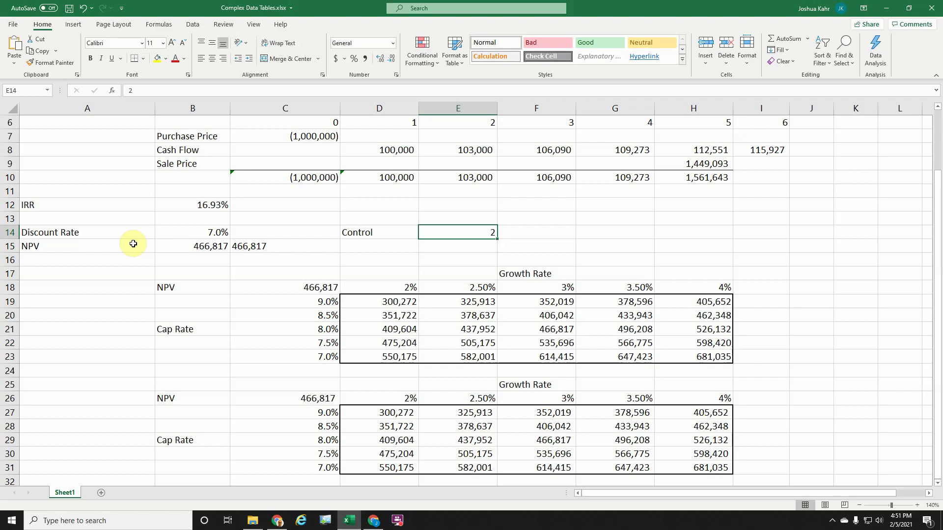
Move up to row 1 and across to F4 to view the growth, cap rate and sale price inputs
{"action": "key", "text": "Up"}
{"action": "key", "text": "Up"}
{"action": "key", "text": "Up"}
{"action": "key", "text": "Up"}
{"action": "key", "text": "Up"}
{"action": "key", "text": "Up"}
{"action": "key", "text": "Up"}
{"action": "key", "text": "Up"}
{"action": "key", "text": "Up"}
{"action": "key", "text": "Up"}
{"action": "key", "text": "Up"}
{"action": "key", "text": "Up"}
{"action": "key", "text": "Up"}
{"action": "key", "text": "Right"}
{"action": "key", "text": "Right"}
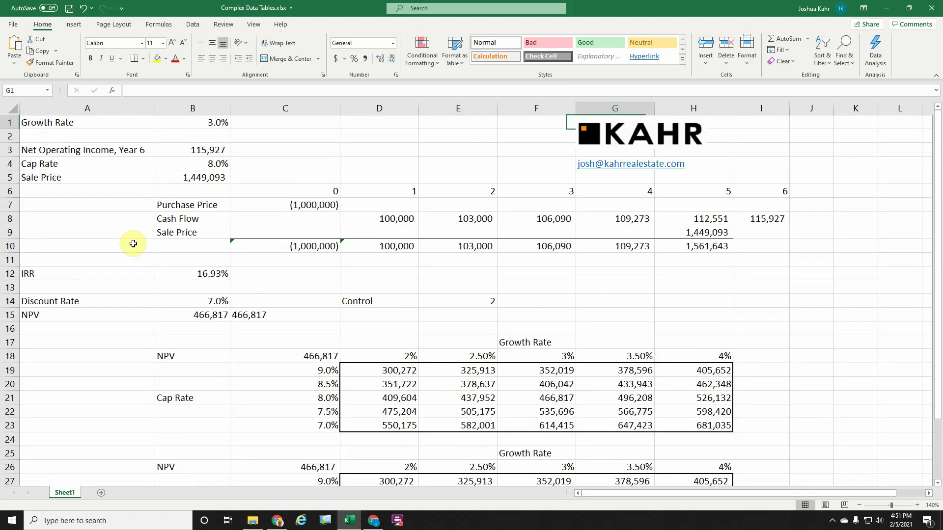
{"action": "key", "text": "Right"}
{"action": "key", "text": "Right"}
{"action": "key", "text": "Down"}
{"action": "key", "text": "Down"}
{"action": "key", "text": "Down"}
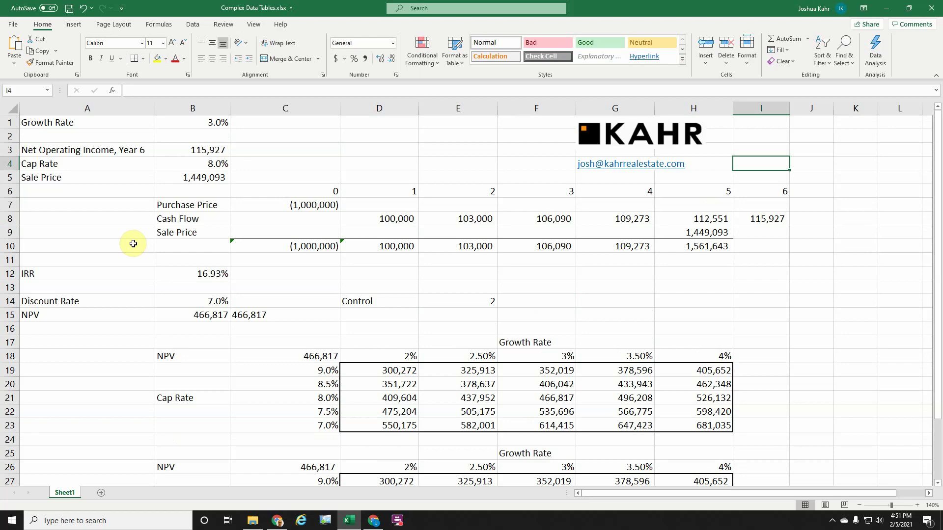
{"action": "key", "text": "Left"}
{"action": "key", "text": "Left"}
{"action": "key", "text": "Left"}
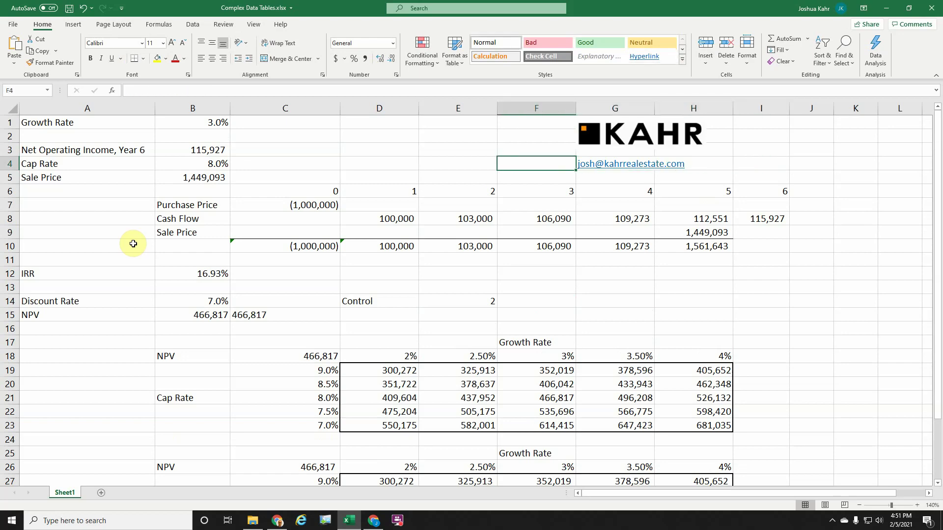